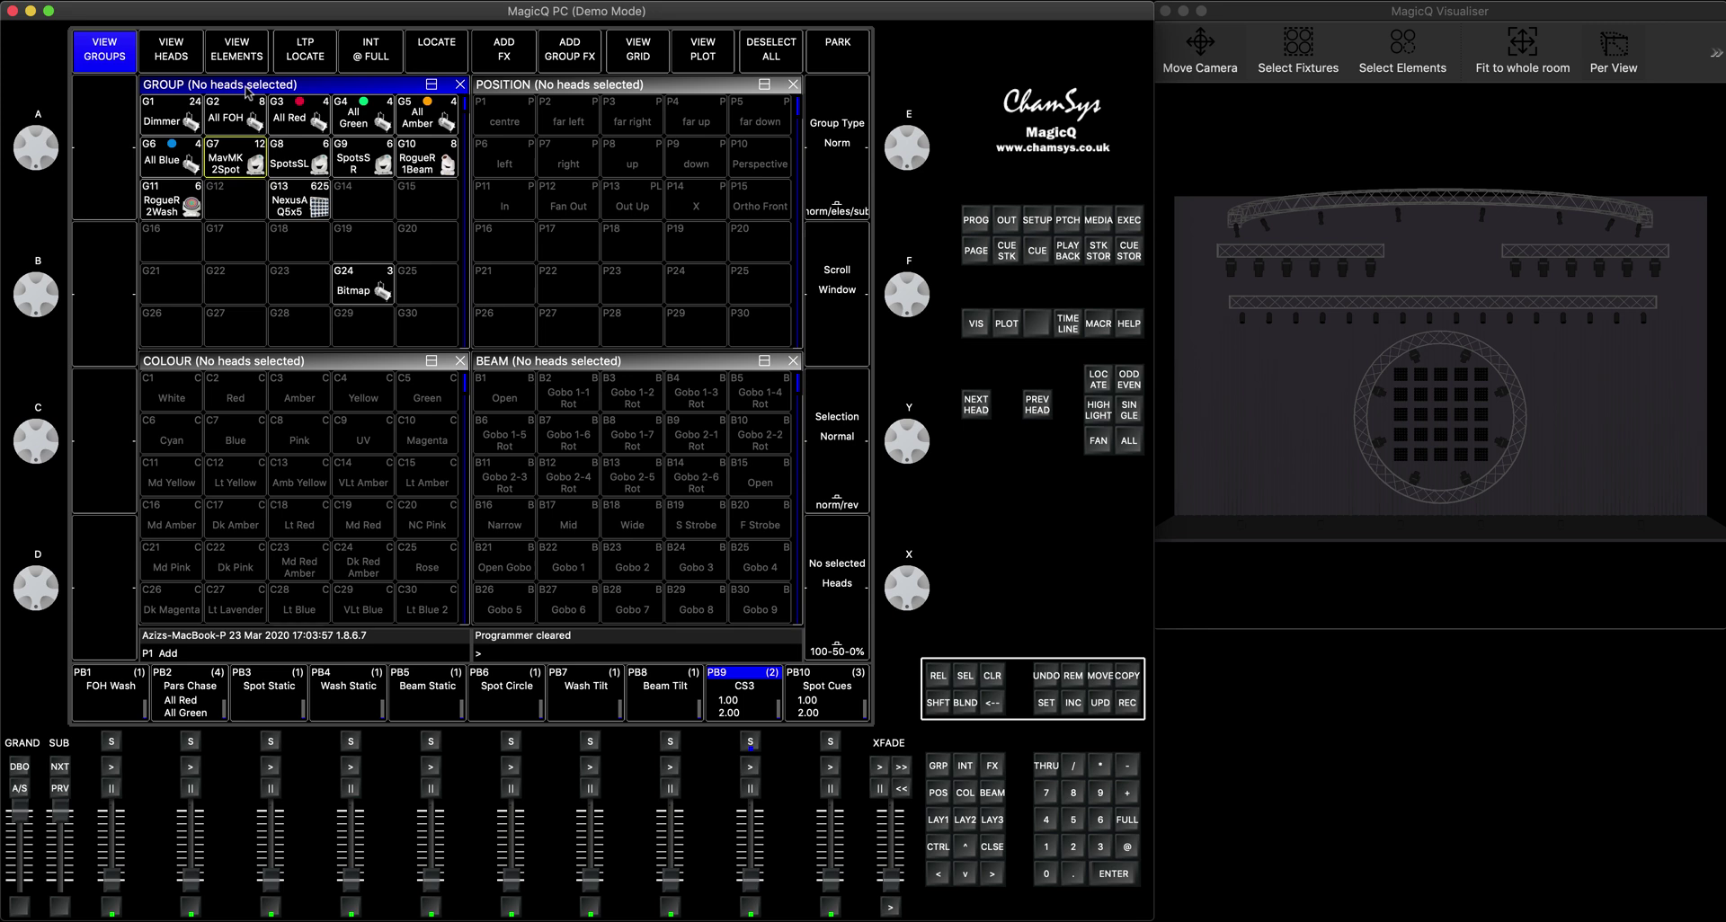
Select head 25, a MavMK2Spot, from the individual heads and bring its intensity to full.
click(180, 61)
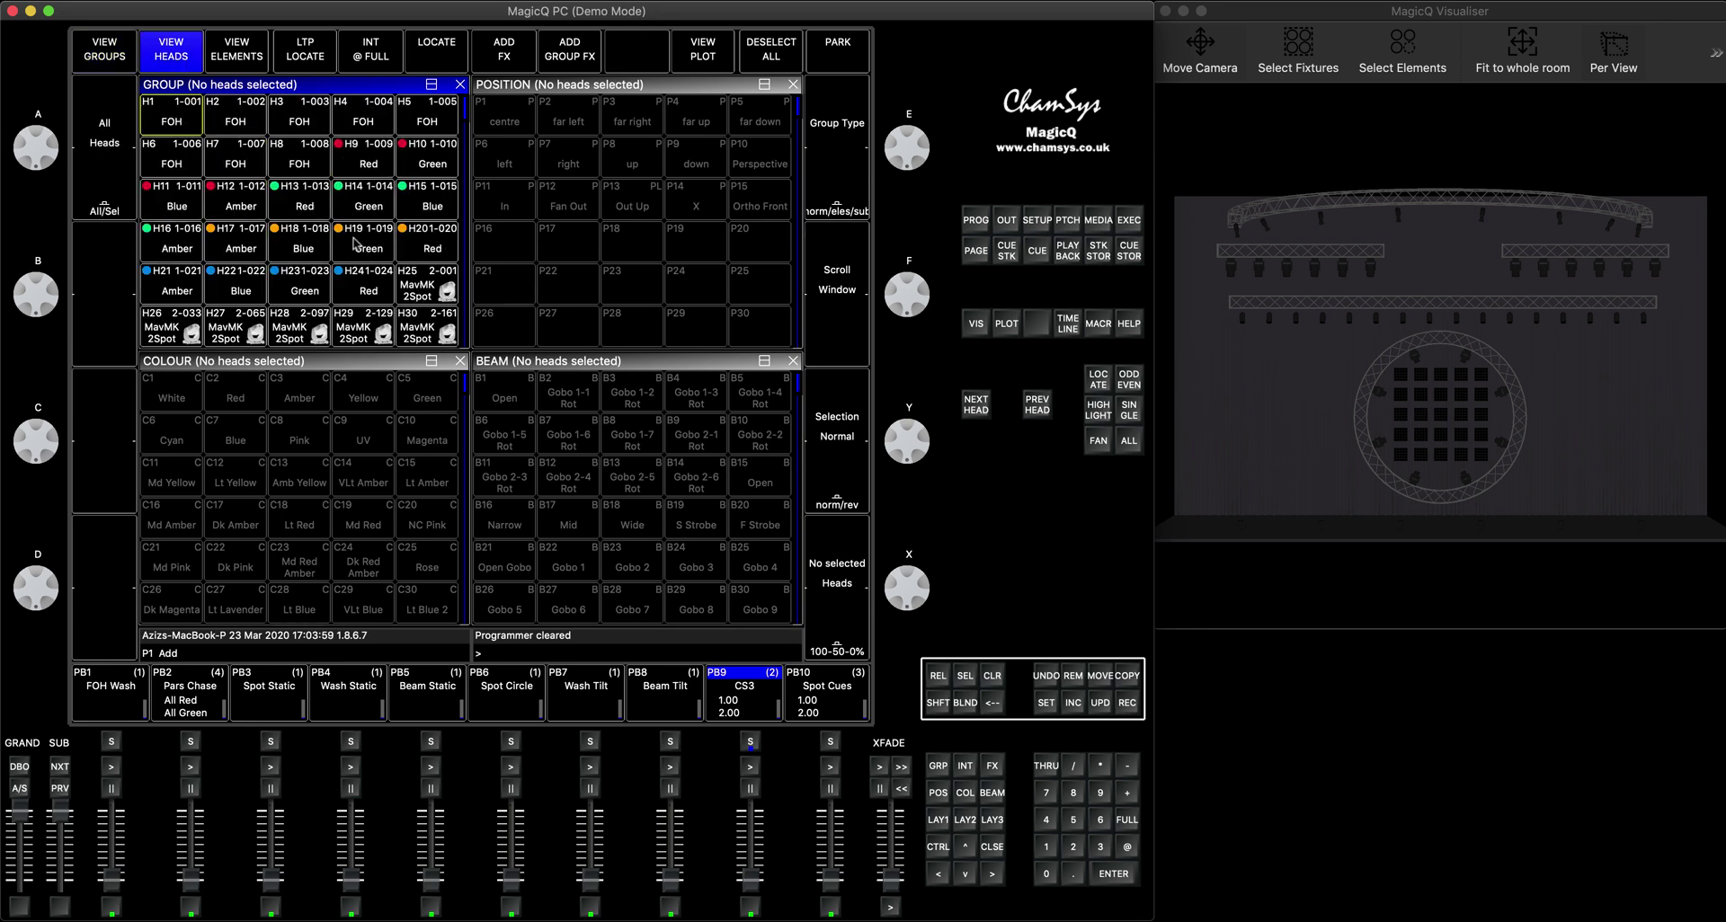
click(425, 286)
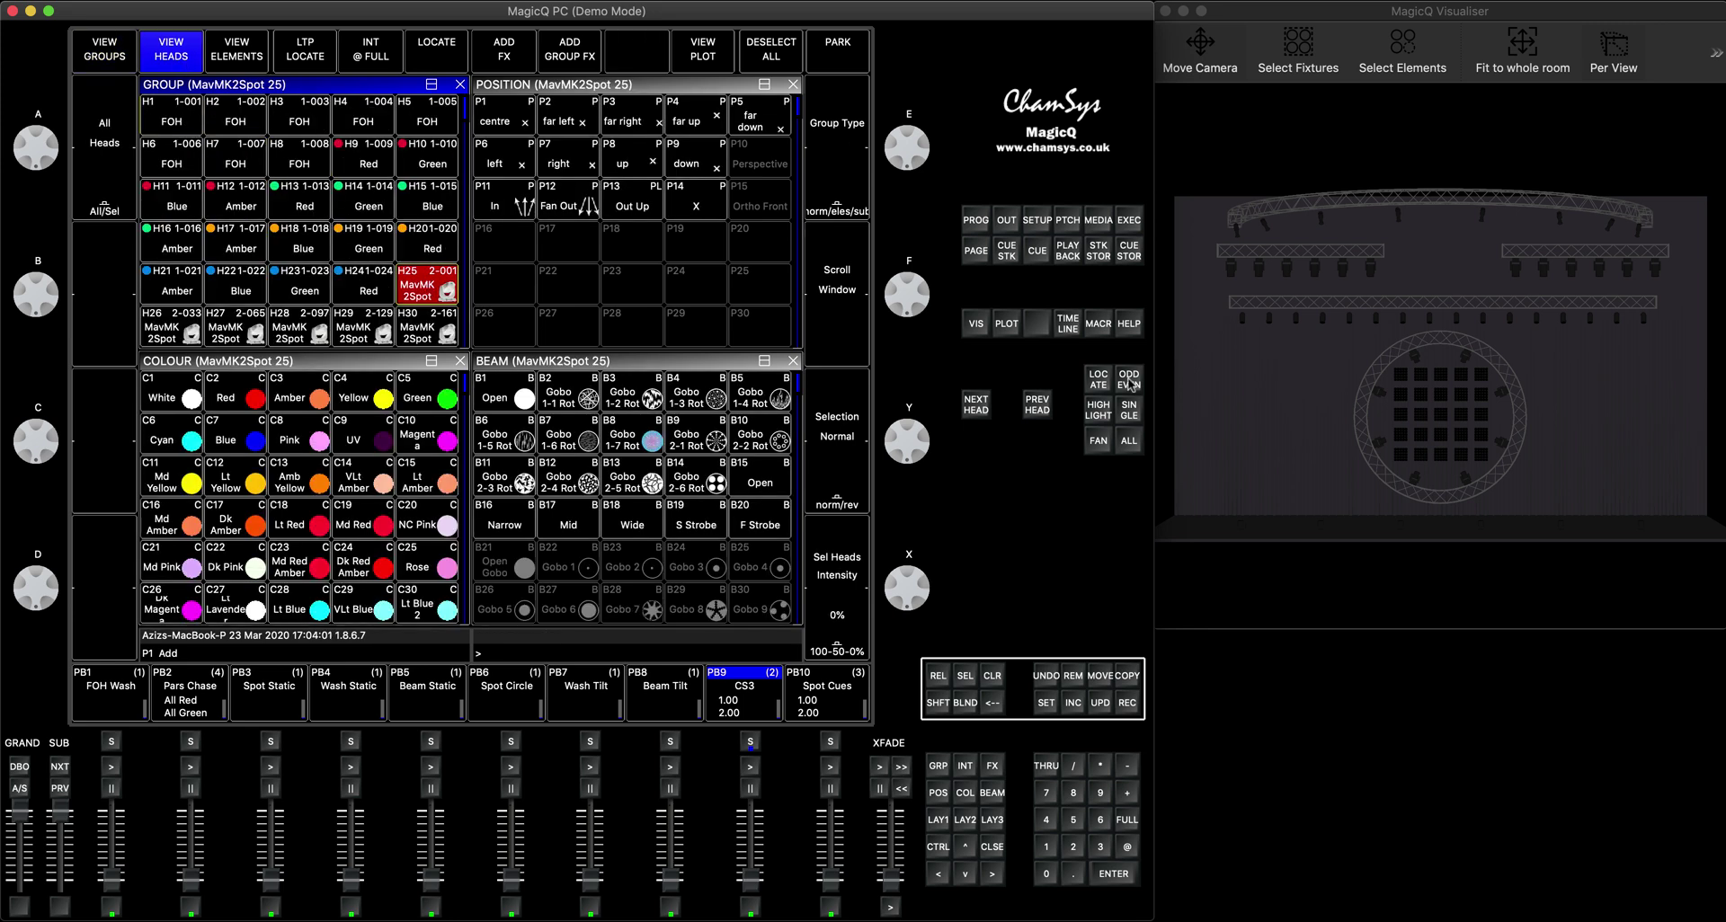
click(1127, 820)
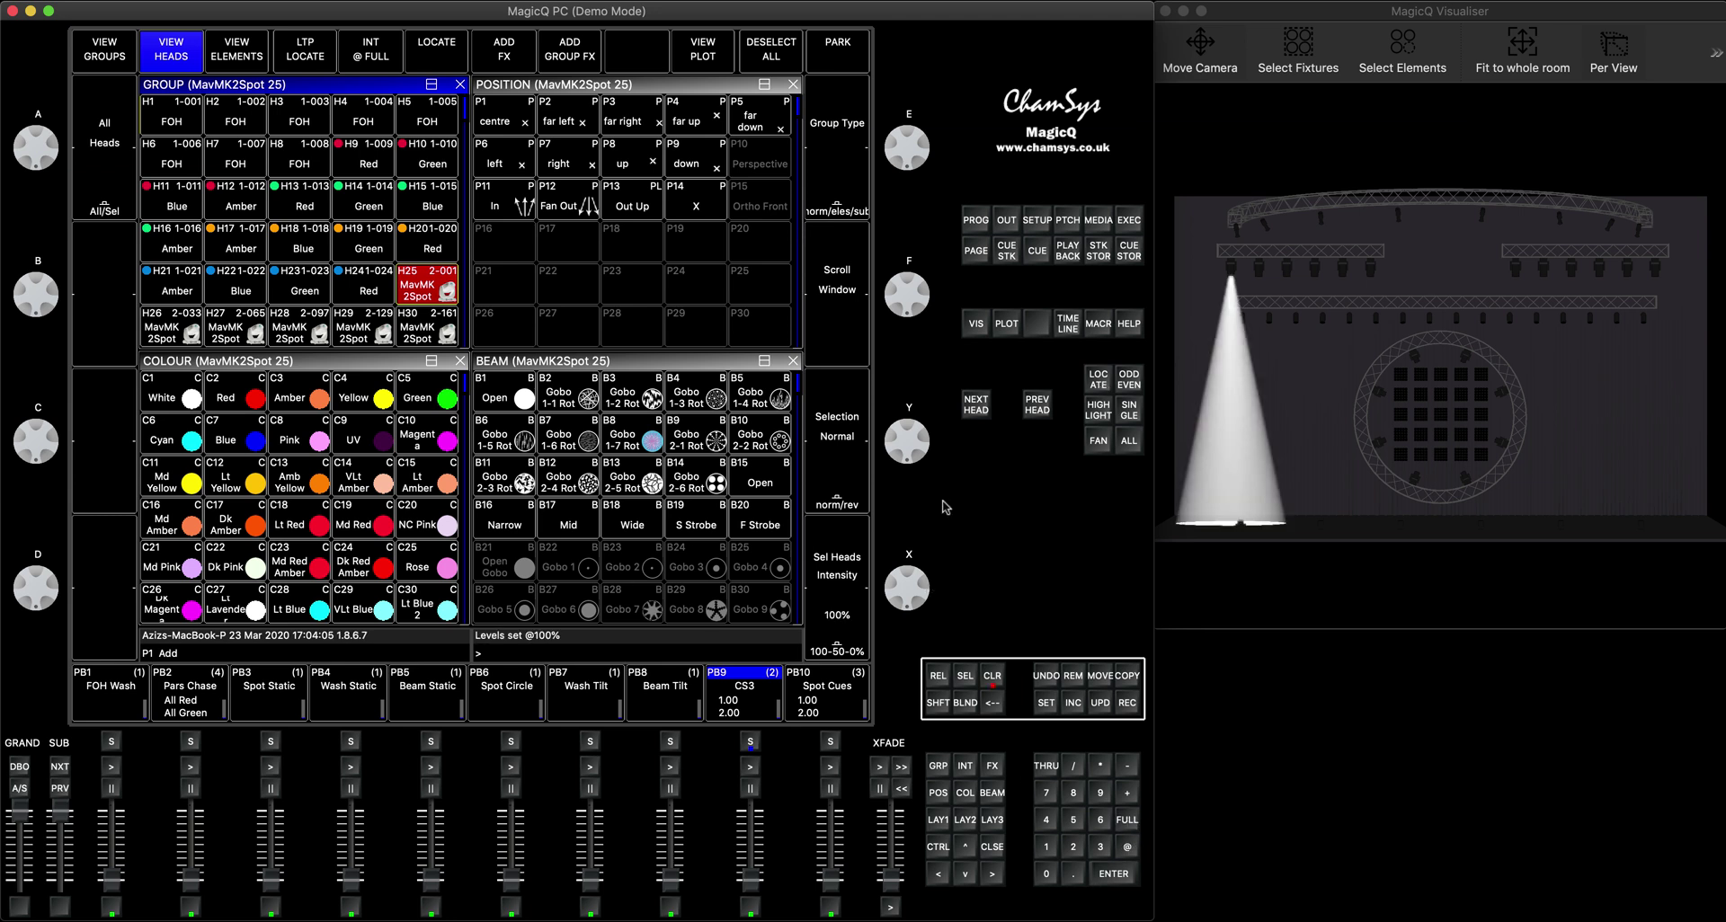
Apply the In position to head 25, adjust its pan and tilt to aim at the circular truss, and colour it red.
click(585, 206)
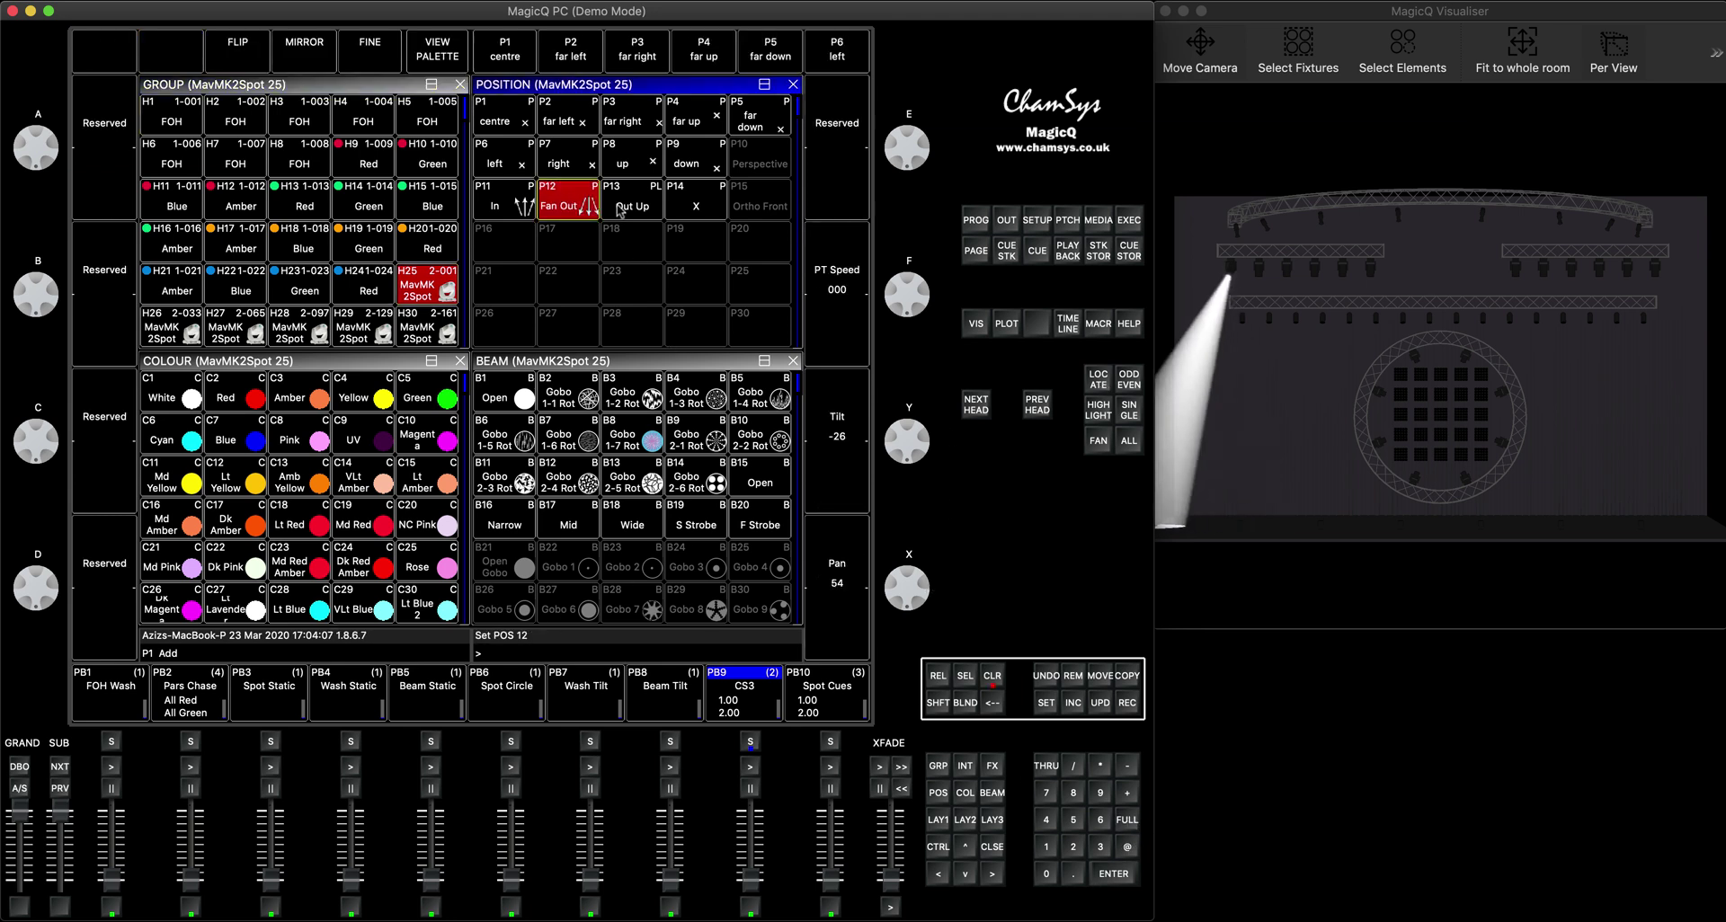
click(524, 206)
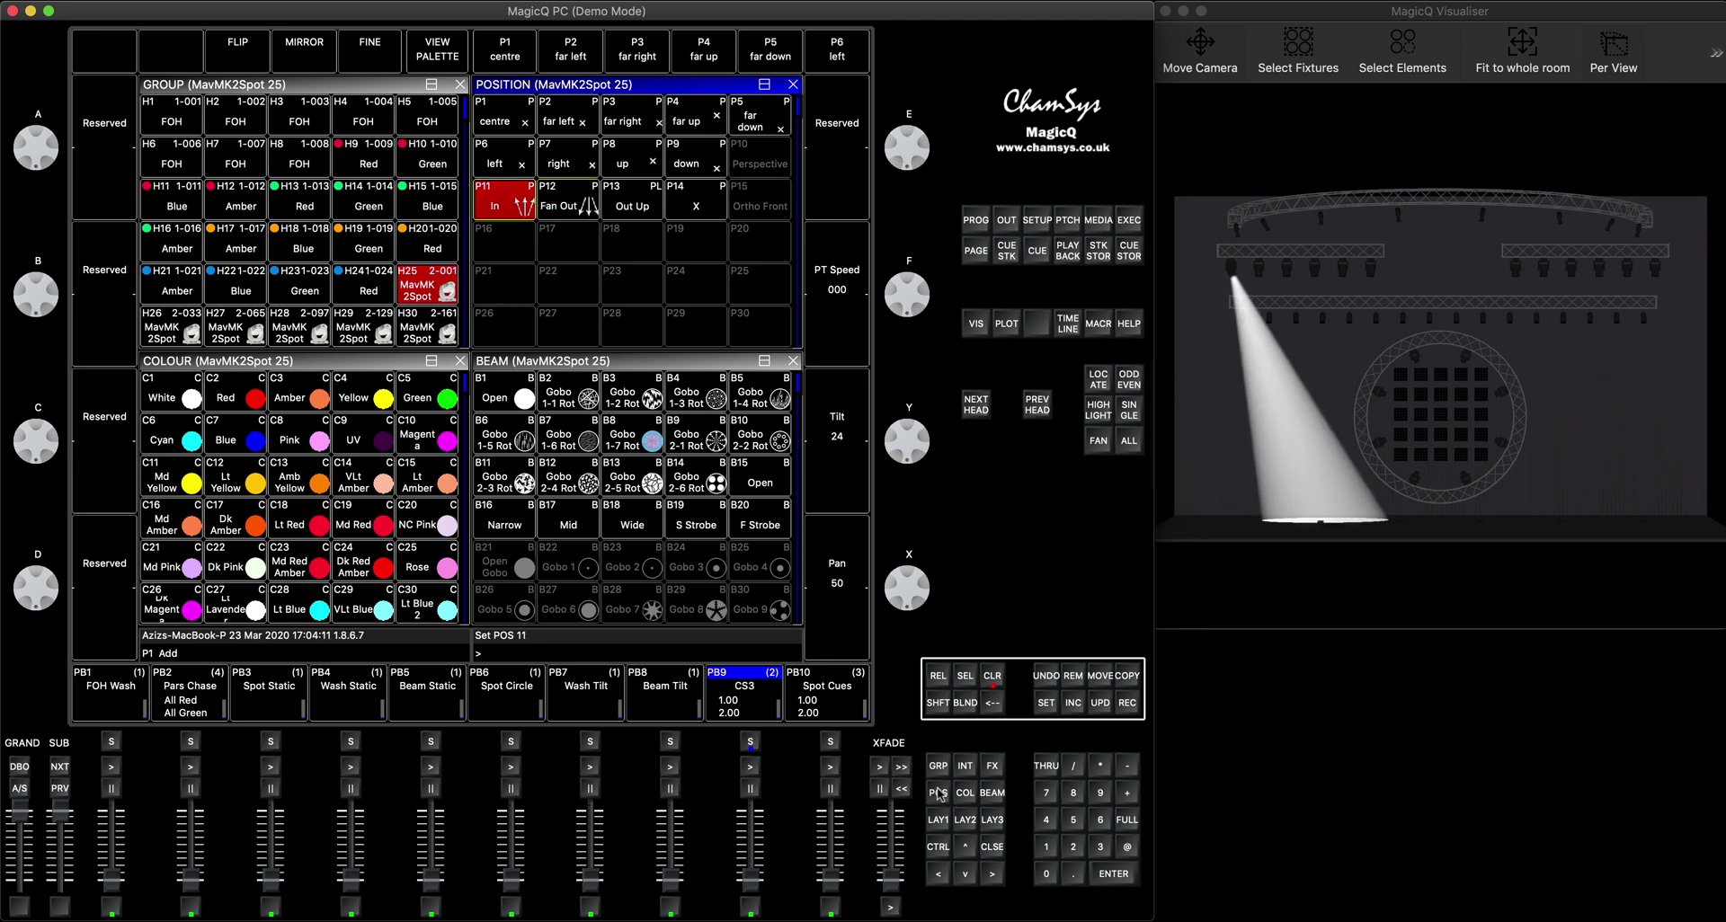
drag(928, 433, 933, 464)
drag(933, 583, 926, 584)
click(261, 404)
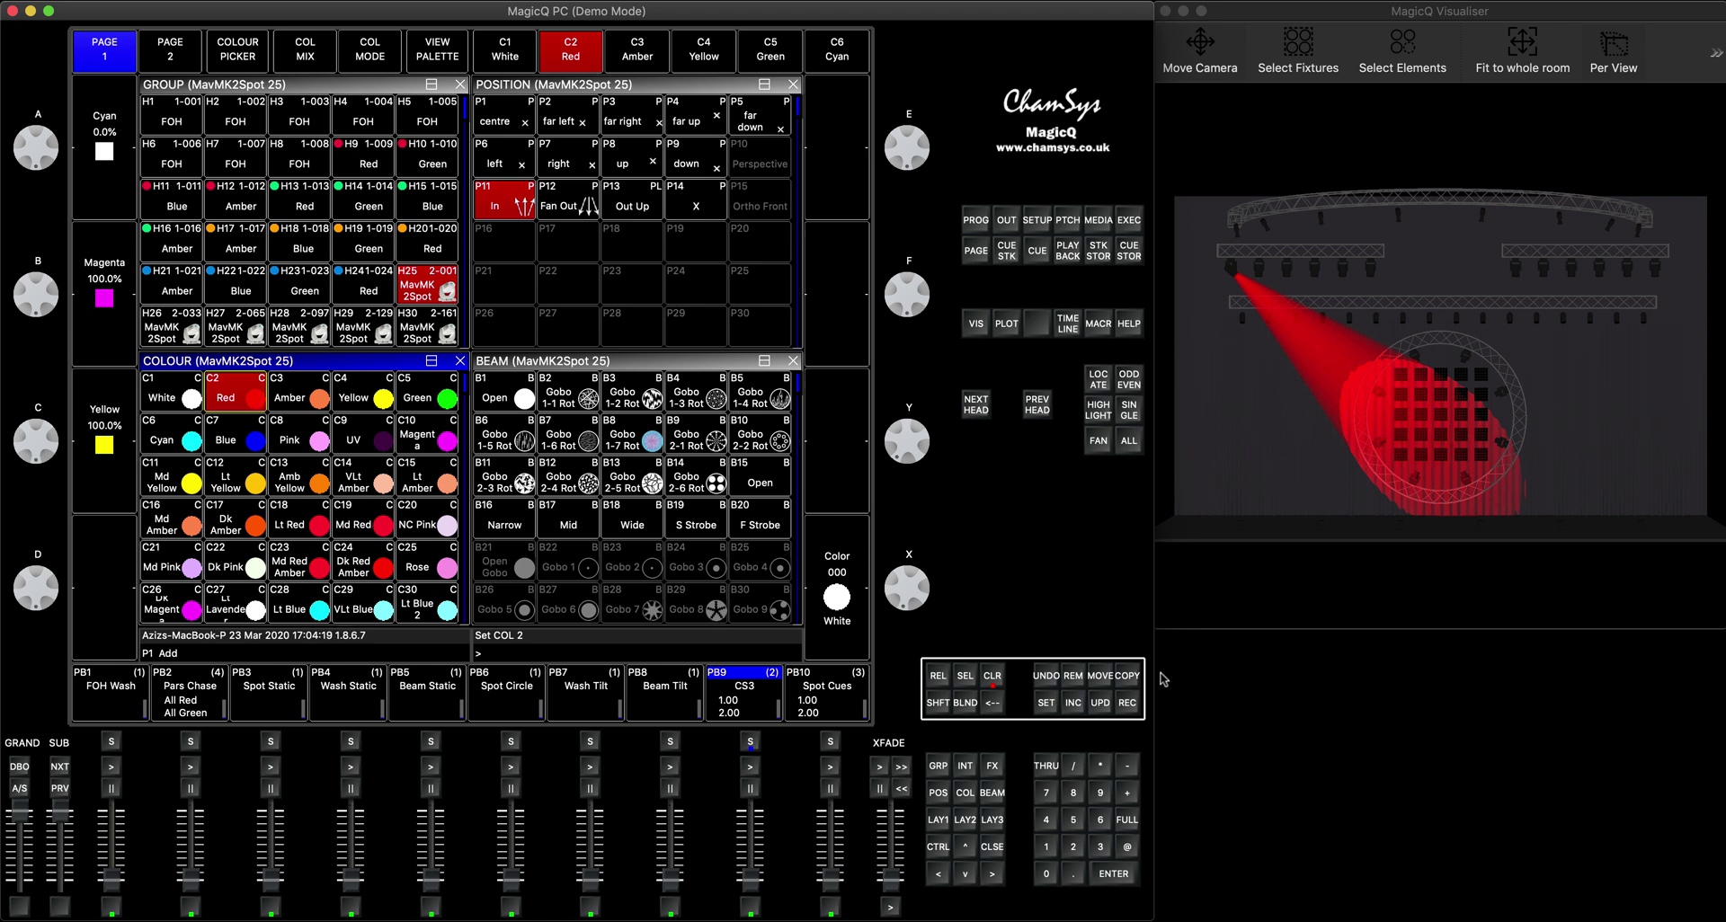
Review head 25's active values in the programmer and return to the palette layout.
click(361, 90)
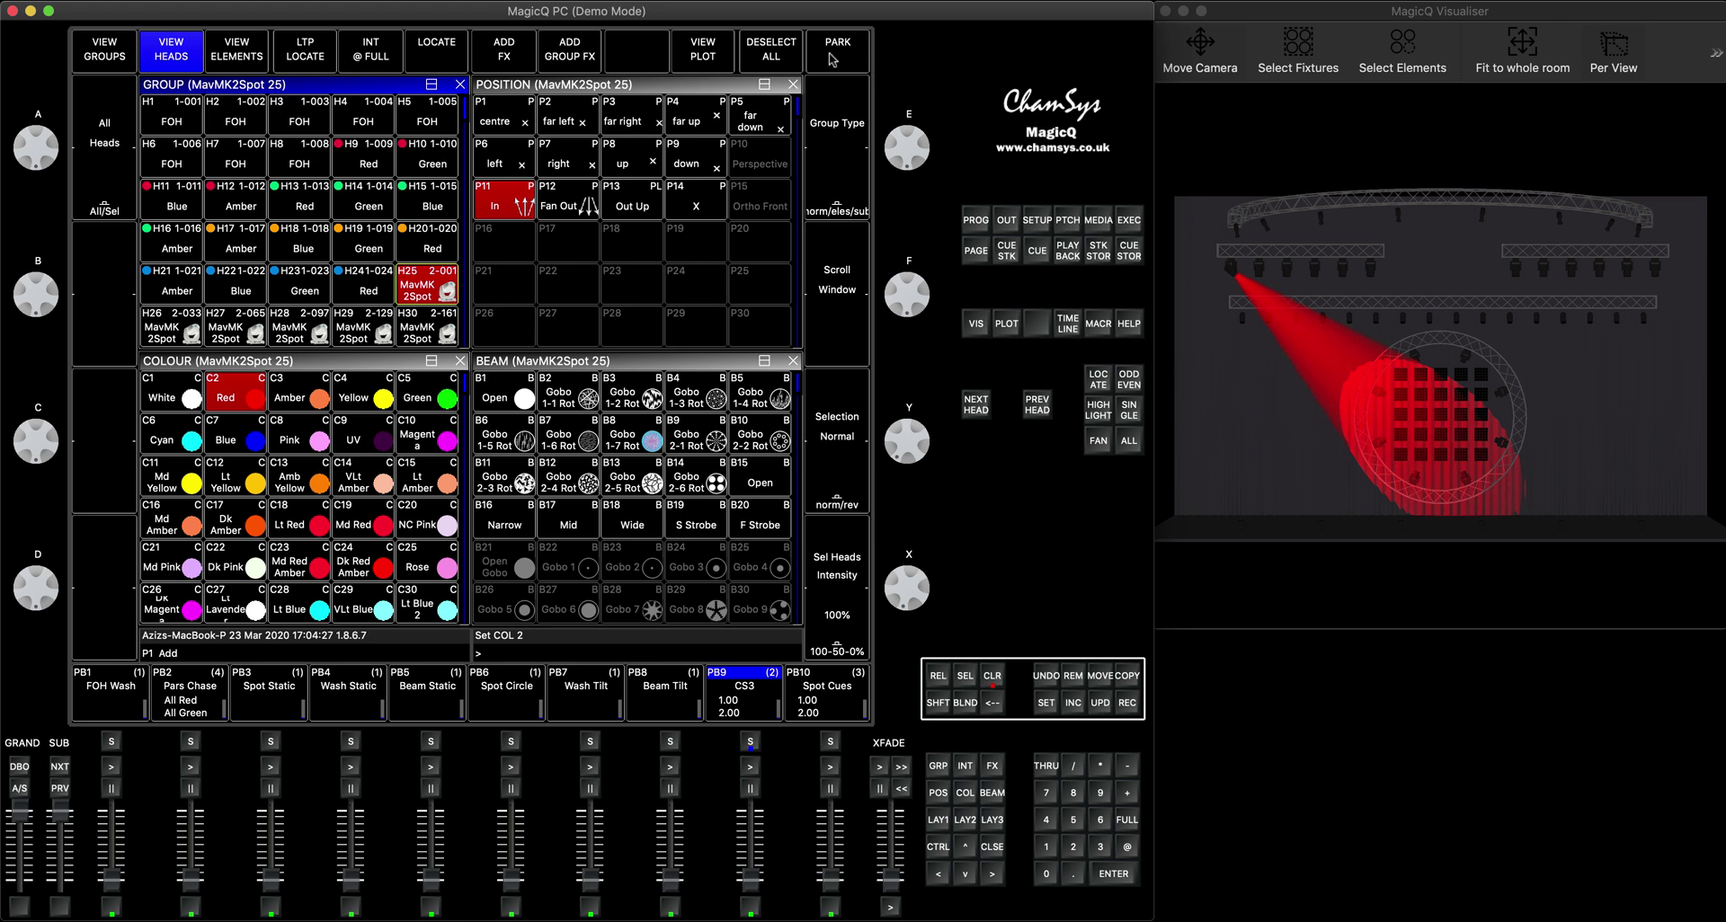
click(987, 224)
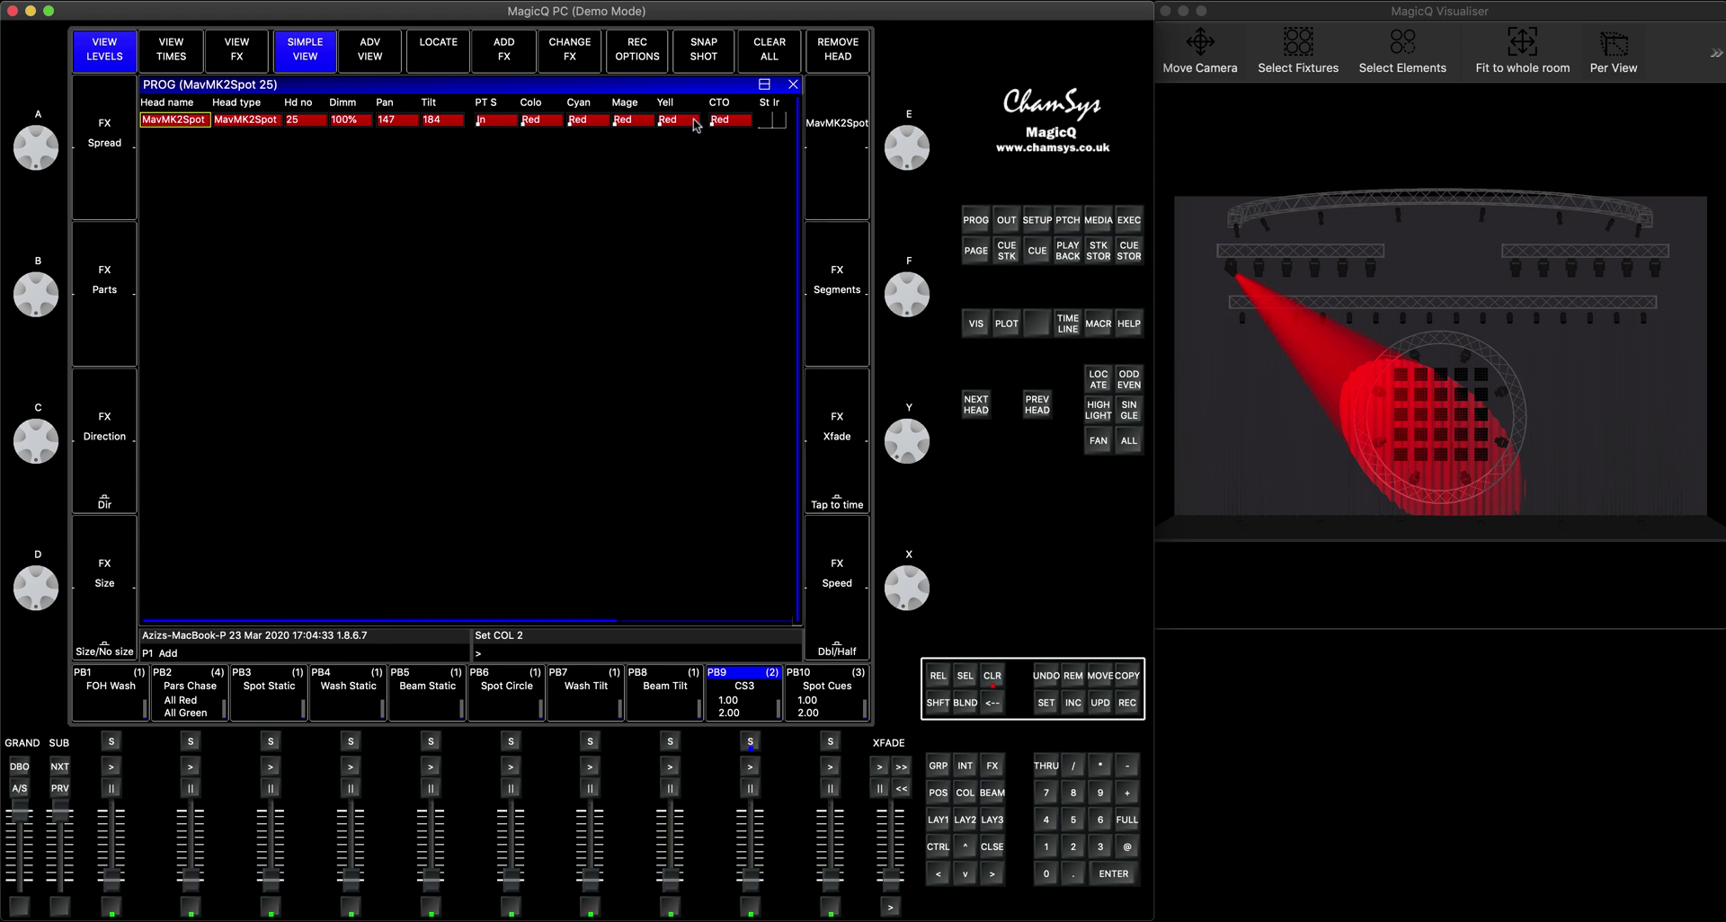
click(992, 846)
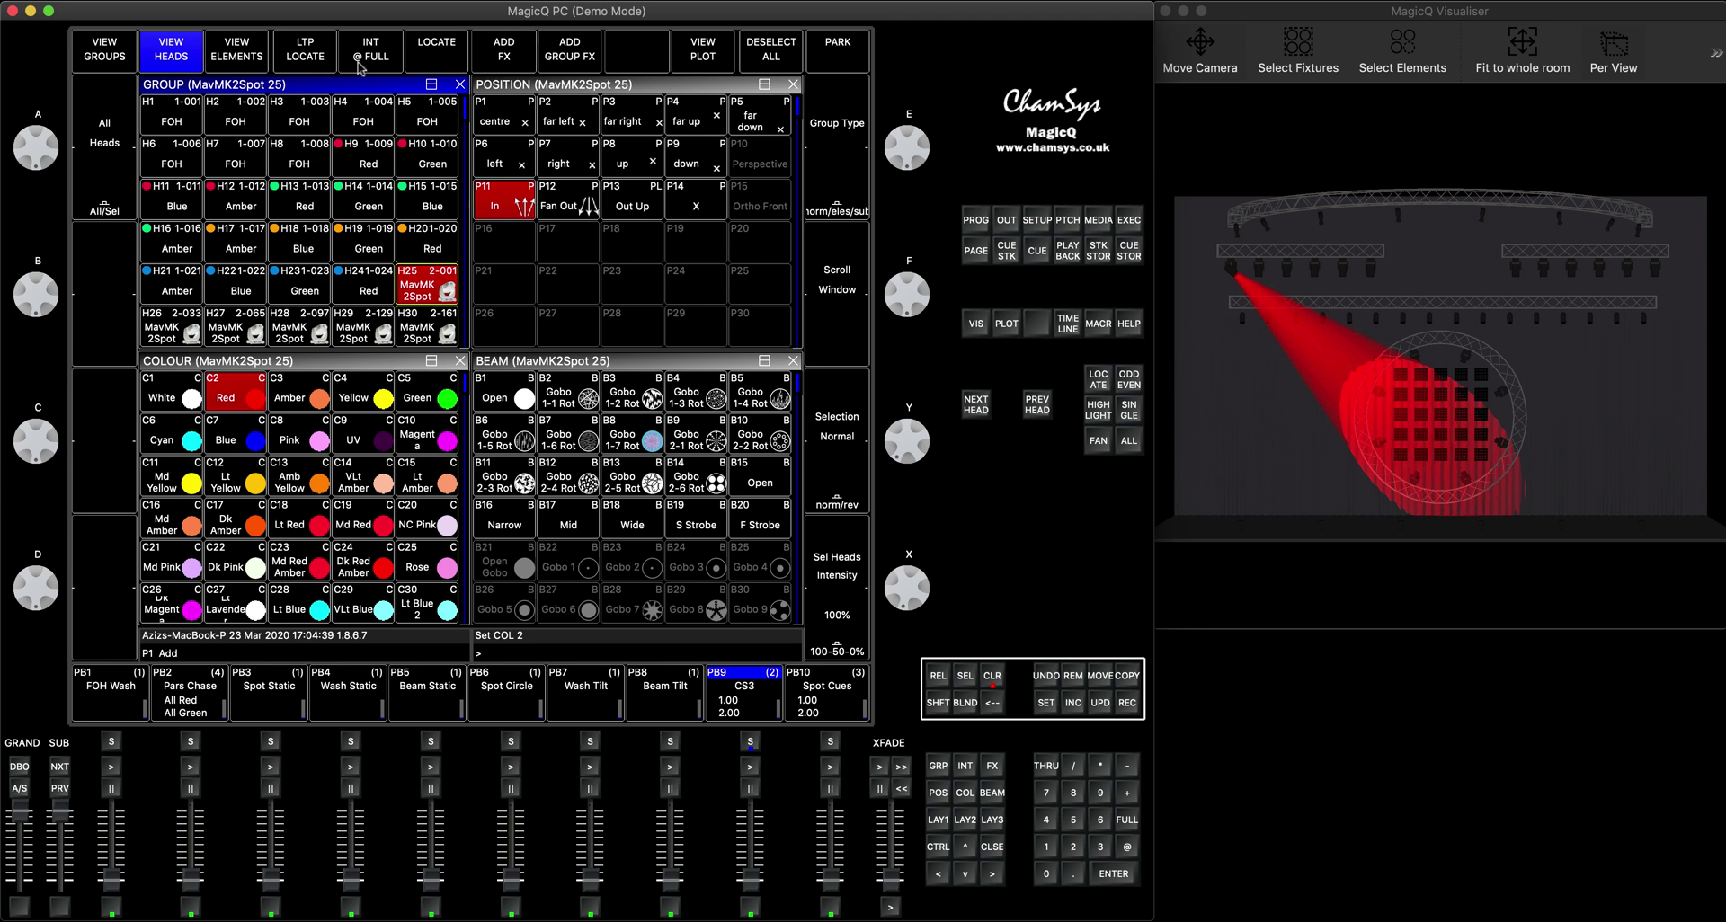
Park head 25 at its current output and clear the programmer.
click(840, 56)
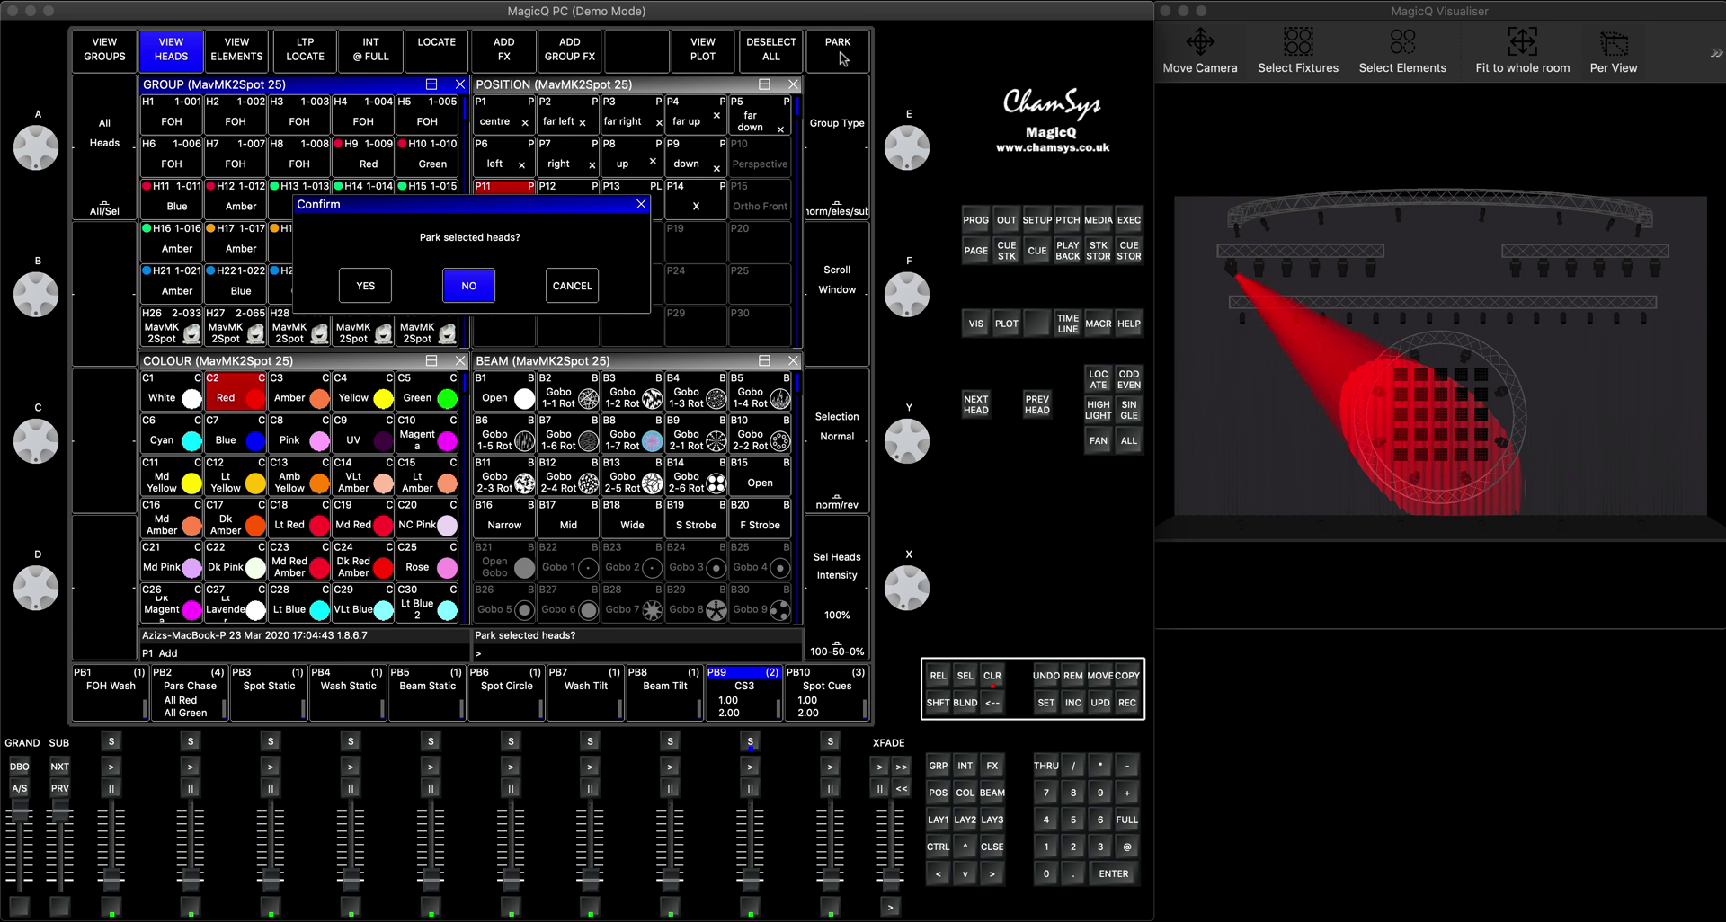
click(365, 287)
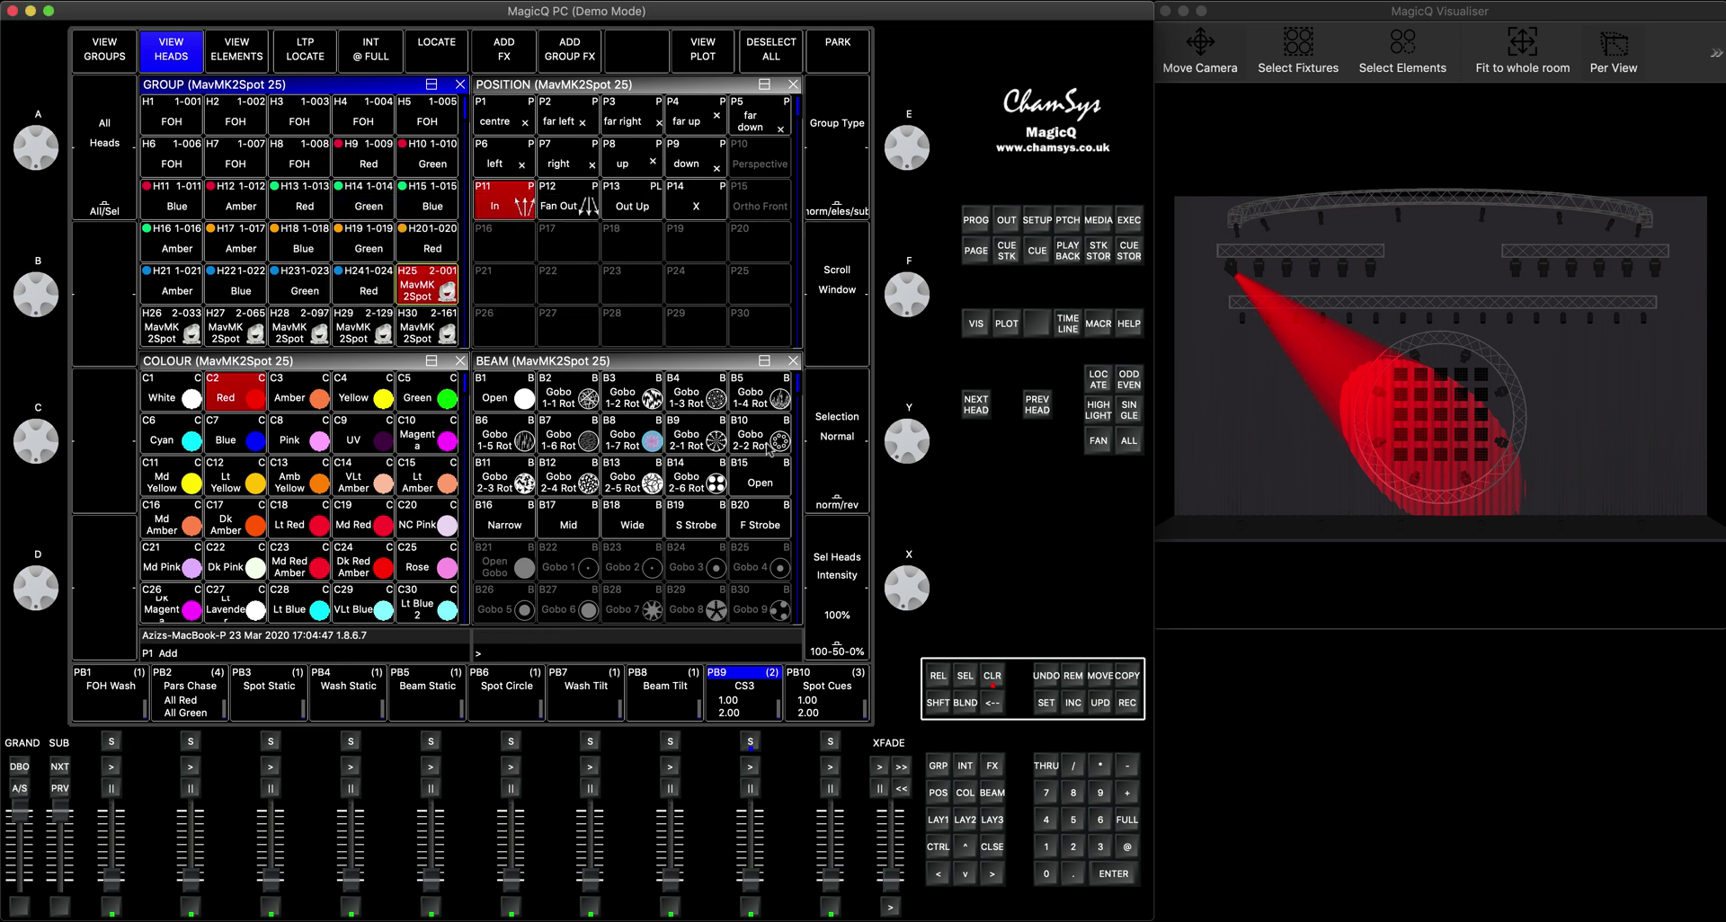
click(996, 681)
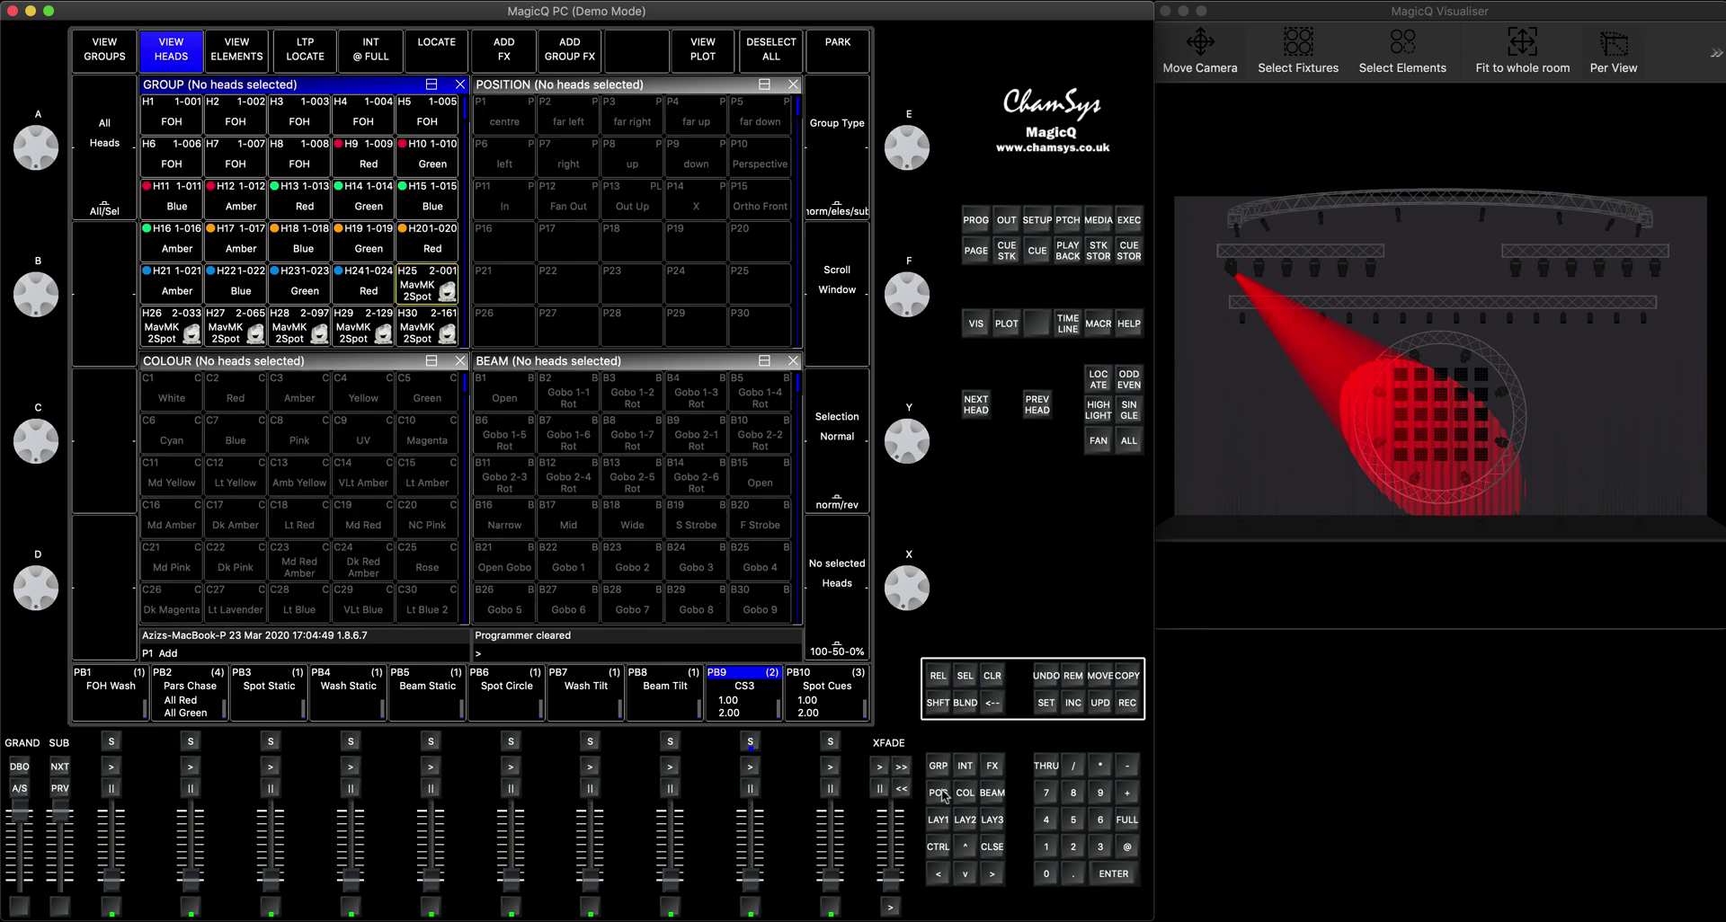
Test the parked head by locating the MavMK2Spot group in yellow at the Out Up position, and clear the programmer.
click(483, 360)
click(210, 132)
click(1099, 380)
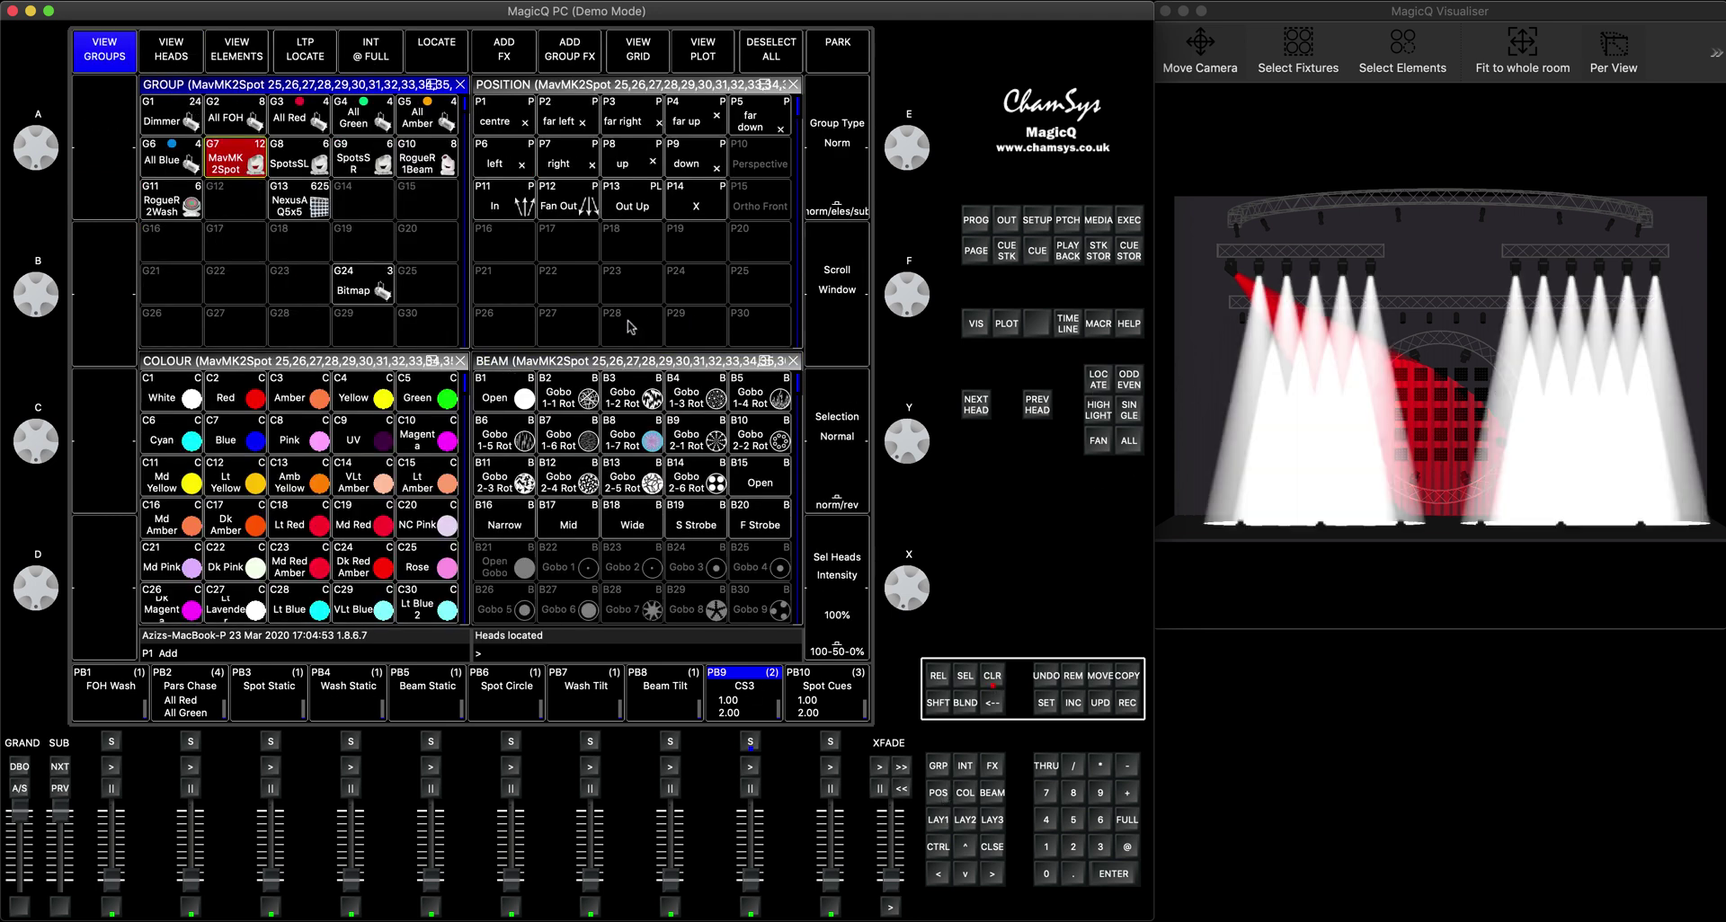
click(376, 400)
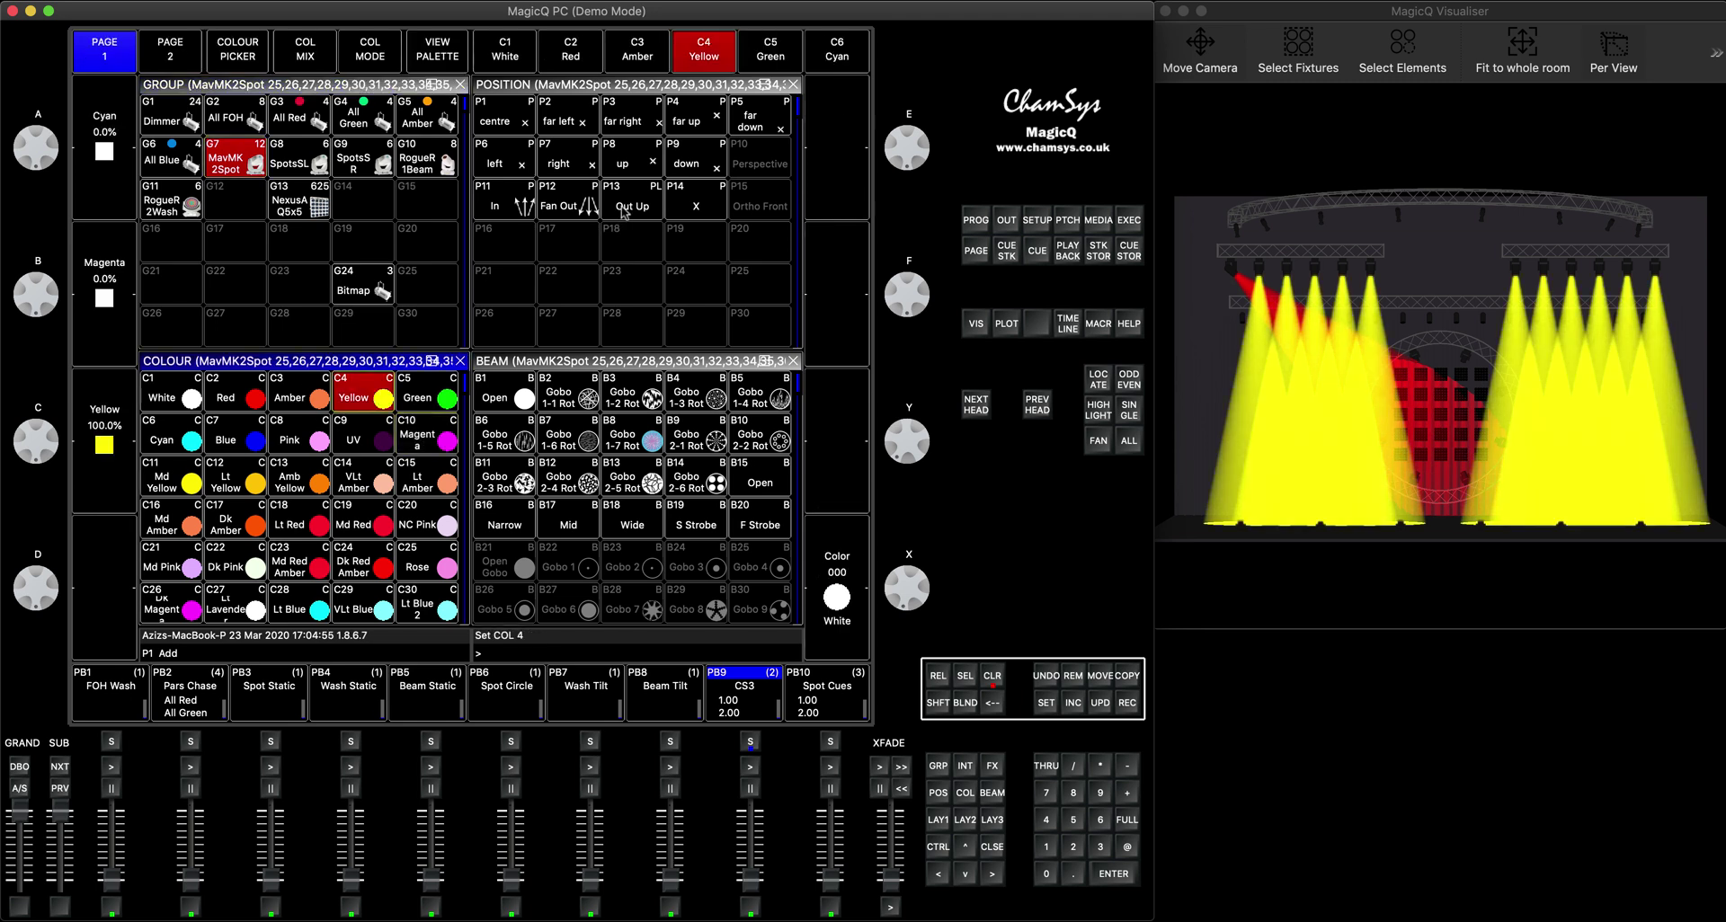
click(620, 211)
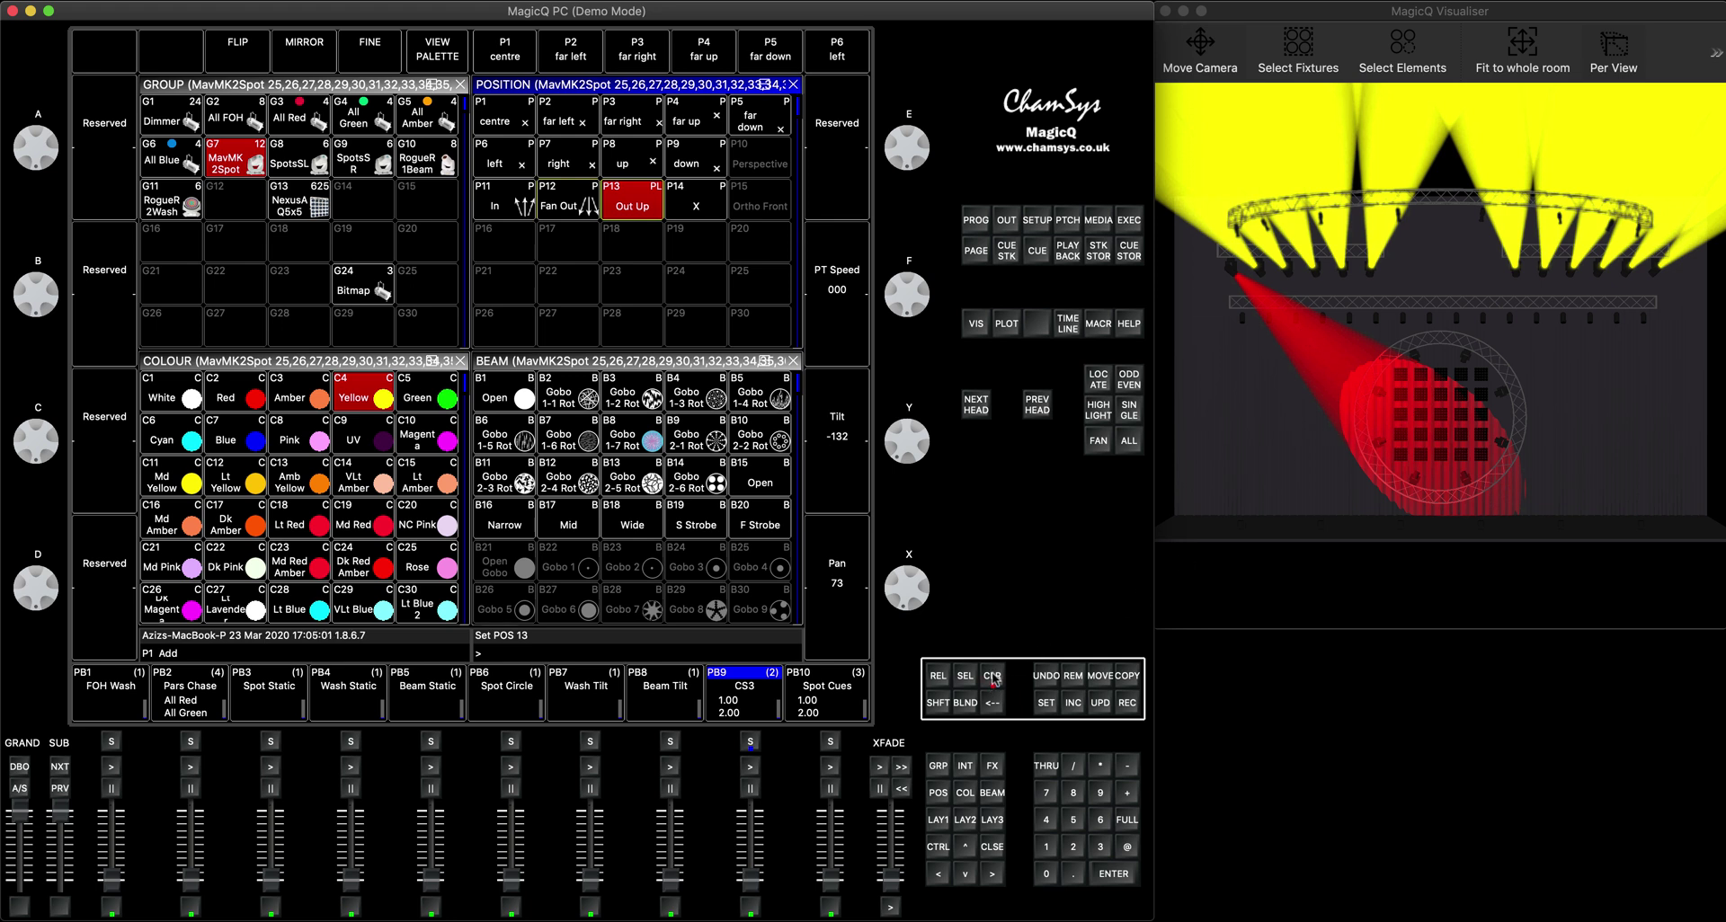
click(993, 681)
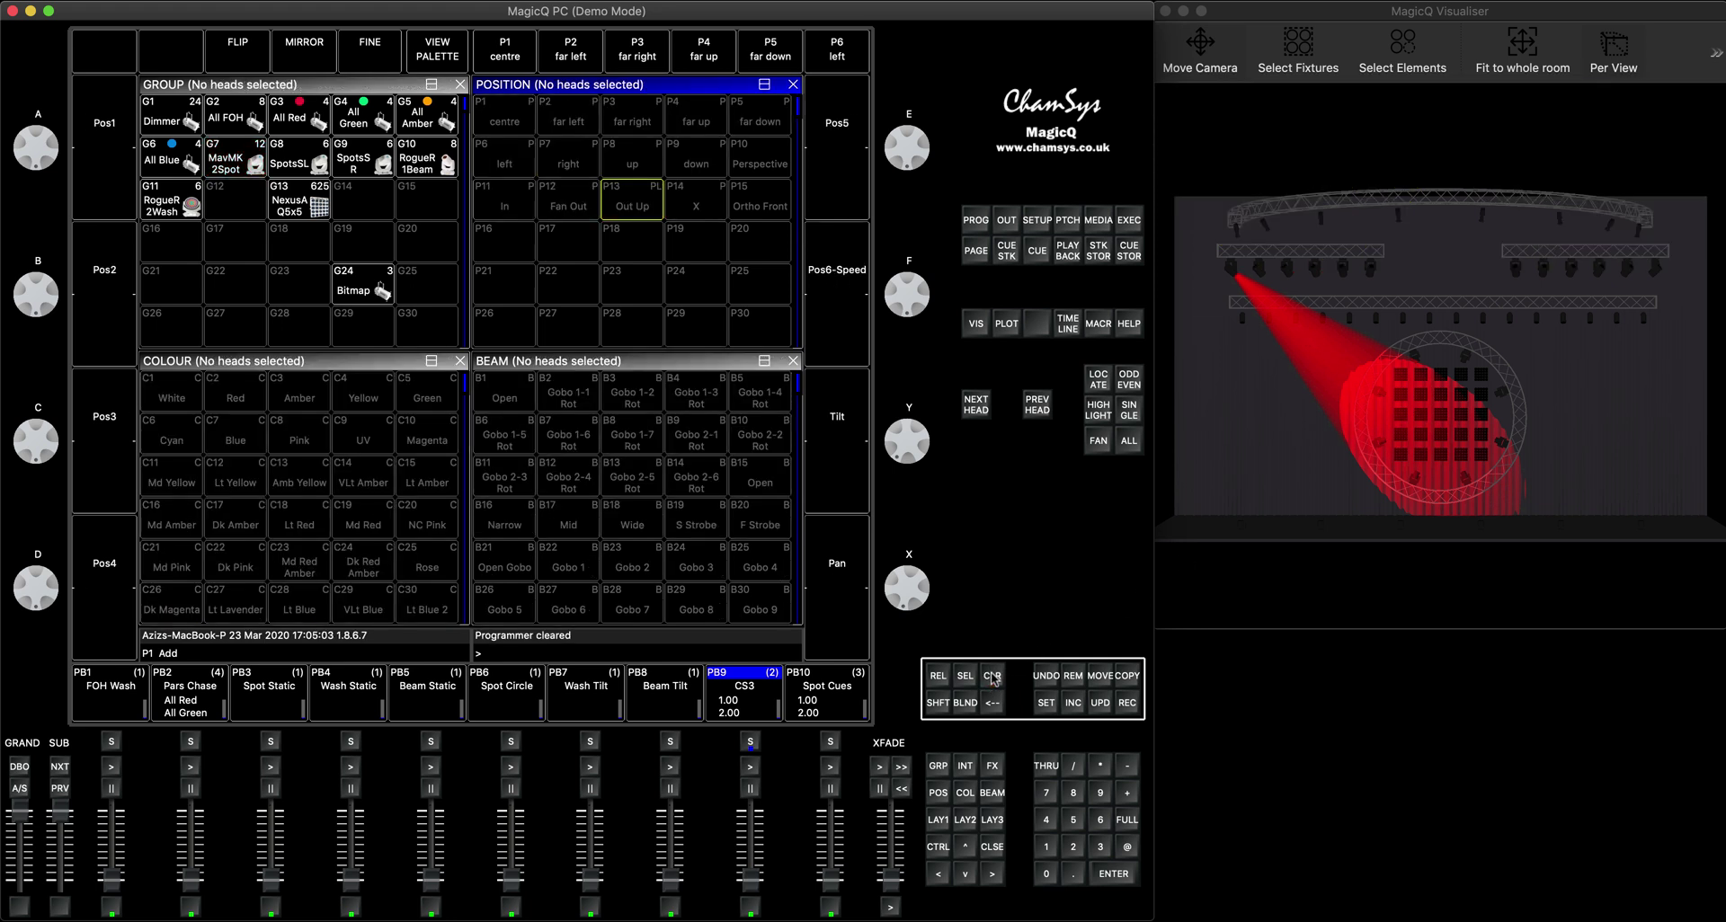
mouse_move(22, 820)
mouse_down()
mouse_move(27, 906)
mouse_move(20, 800)
mouse_up()
click(20, 770)
Check the programmer contents and filter the outputs view to show only parked heads.
click(971, 225)
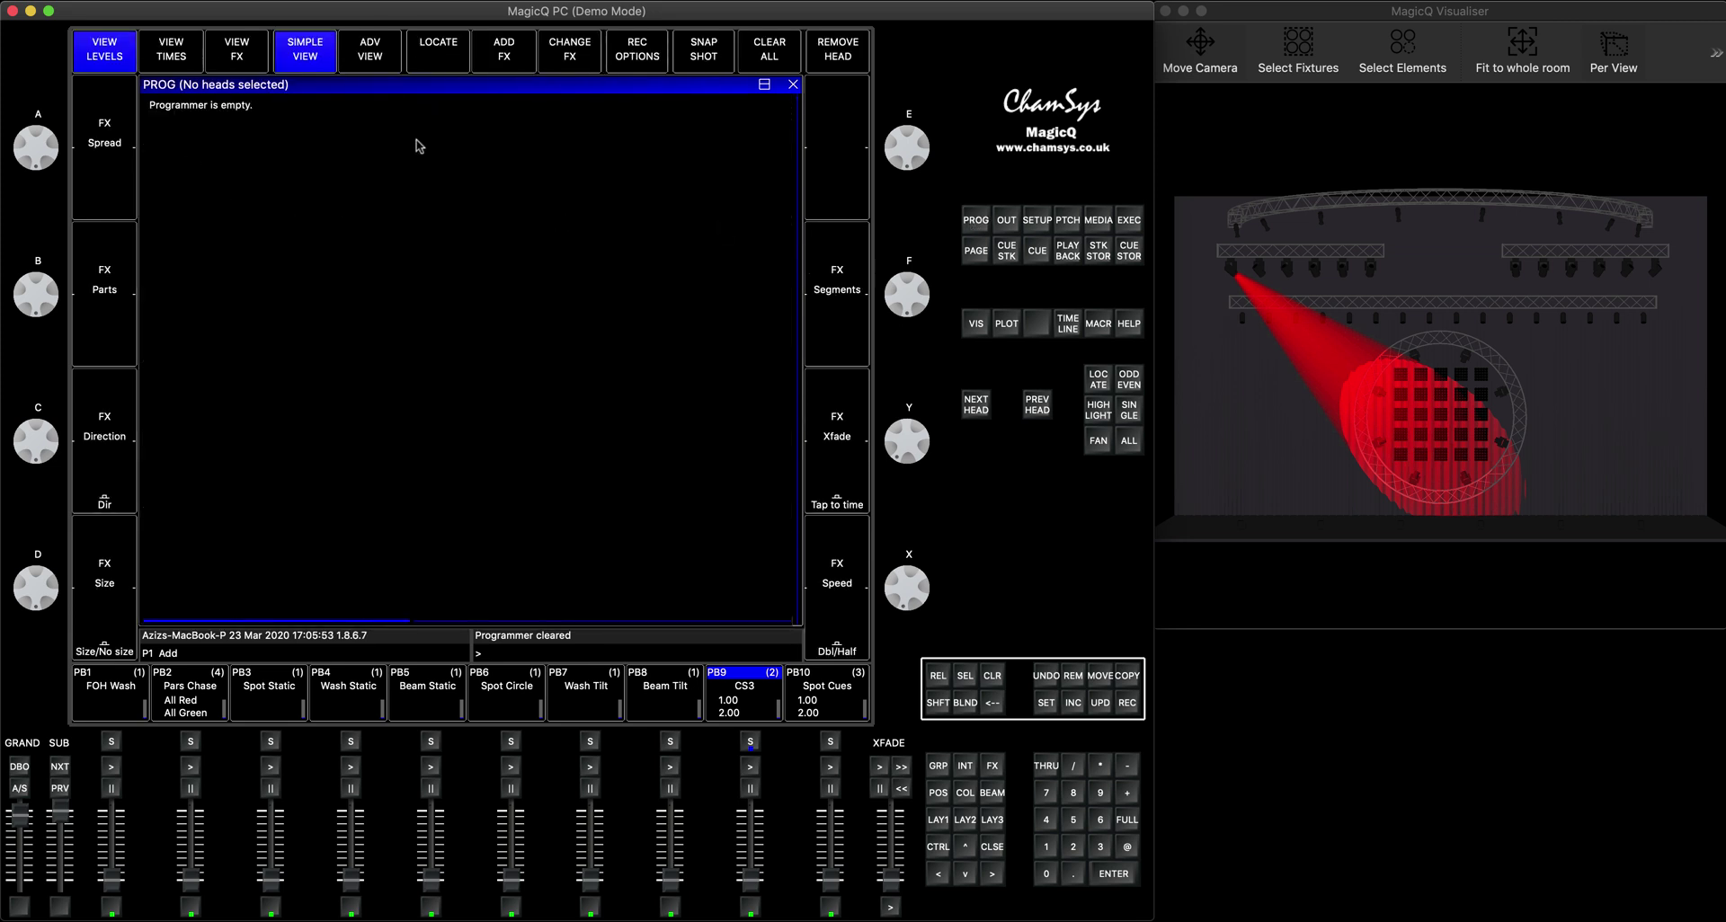
click(1004, 222)
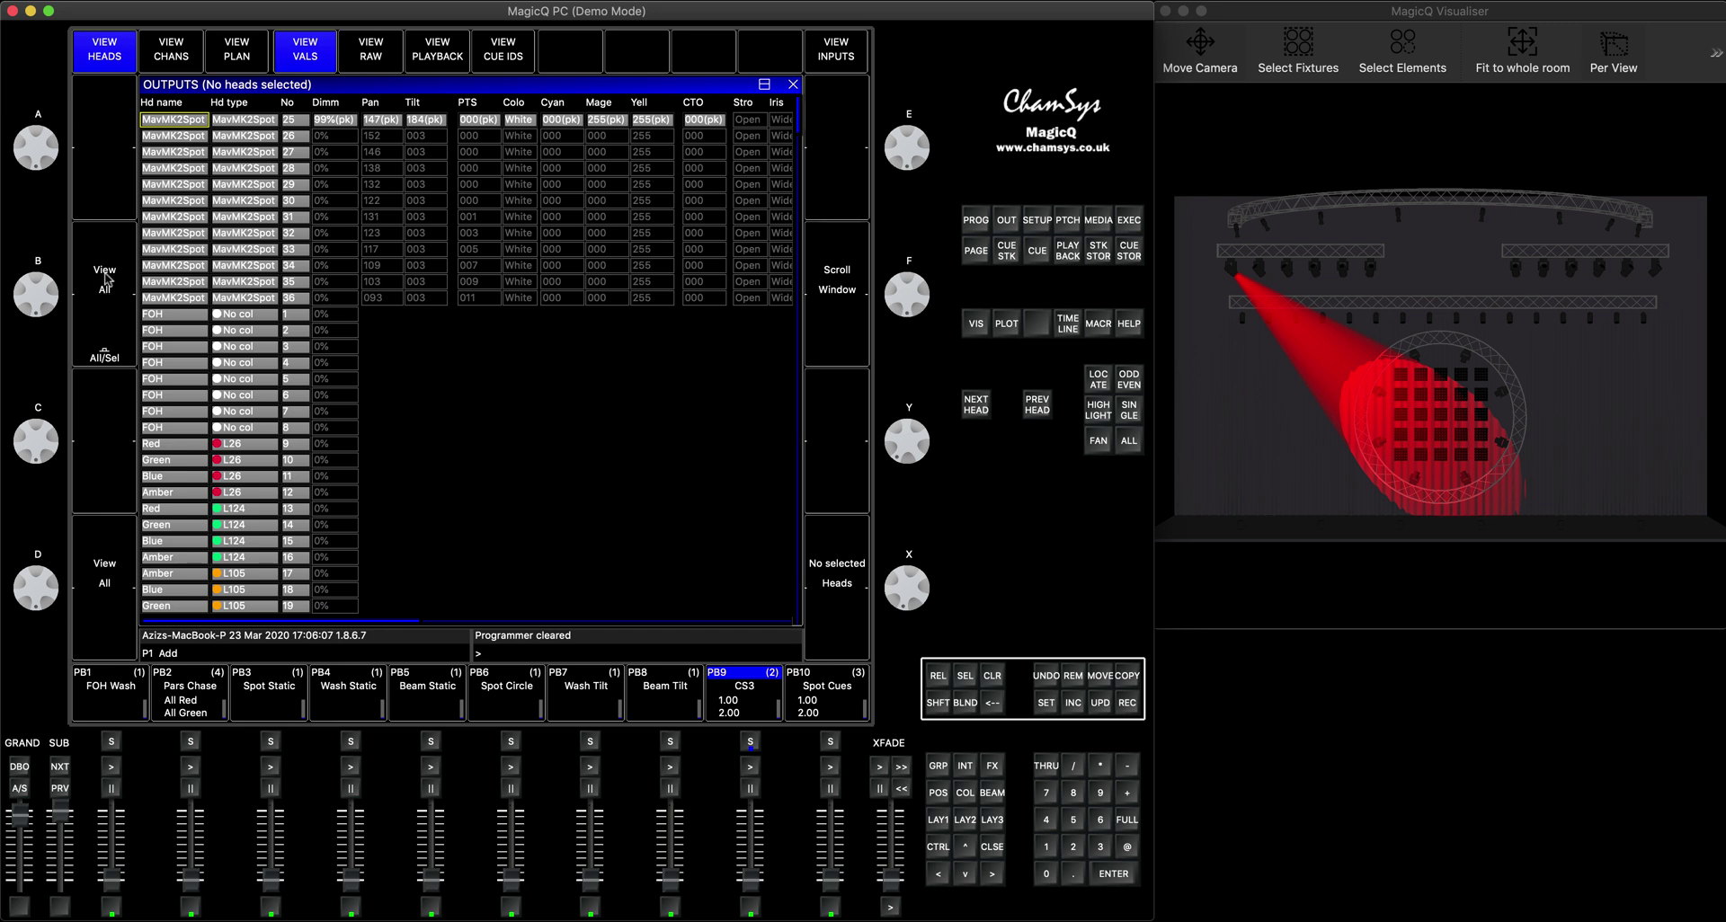
click(105, 348)
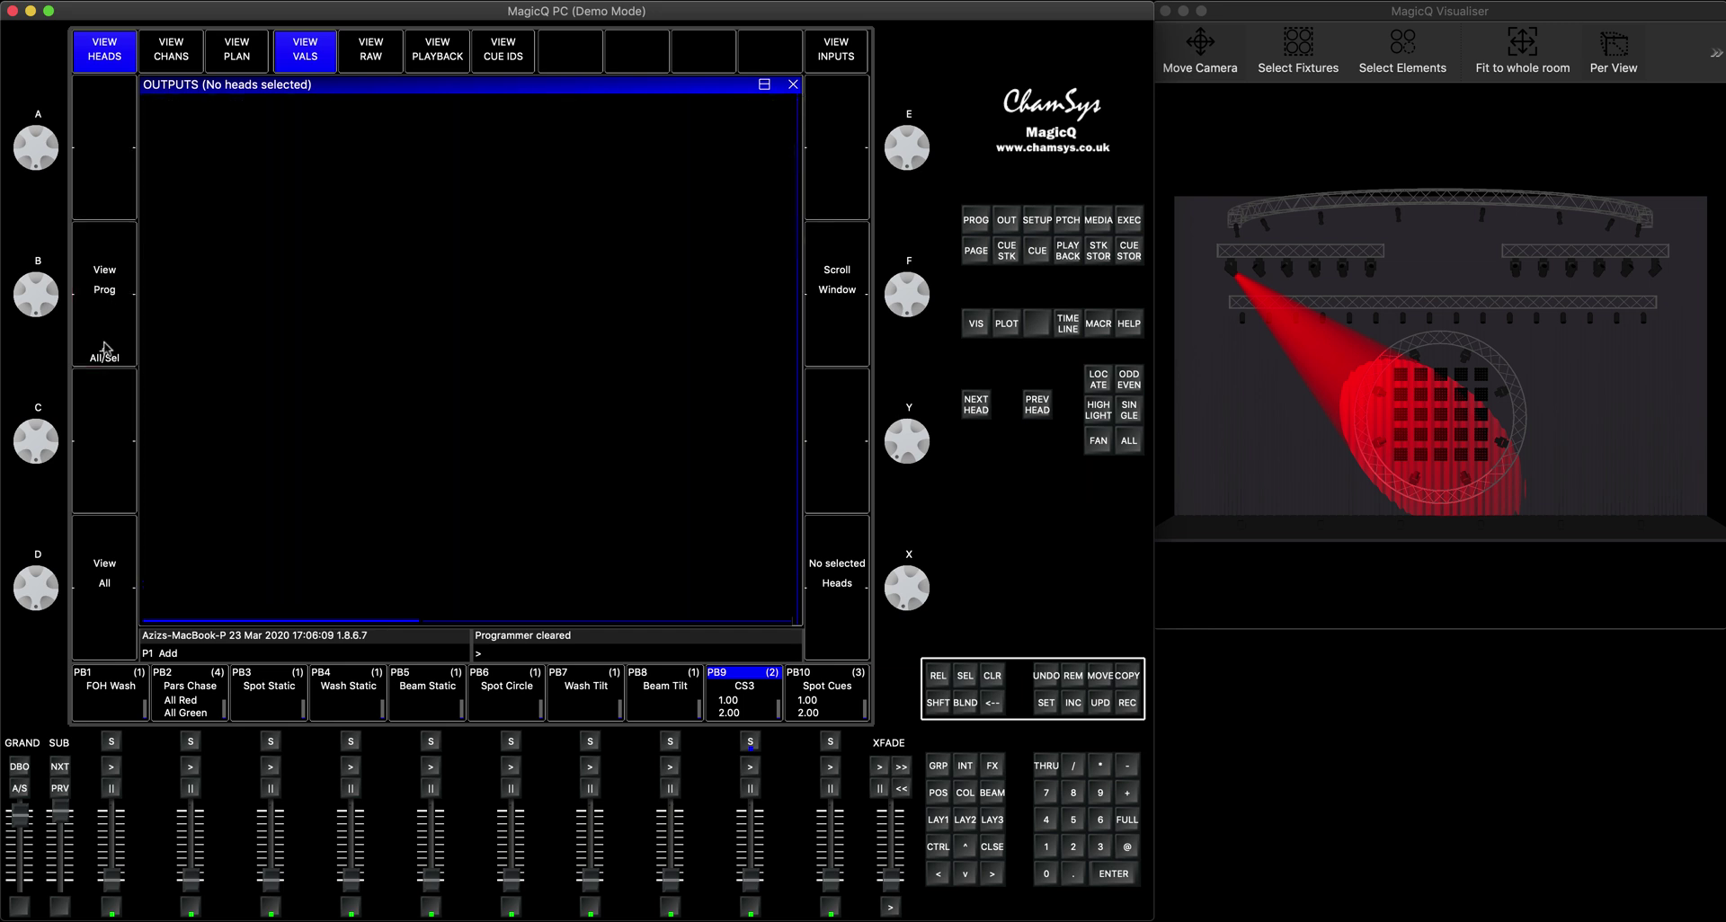
click(105, 348)
click(105, 348)
click(105, 348)
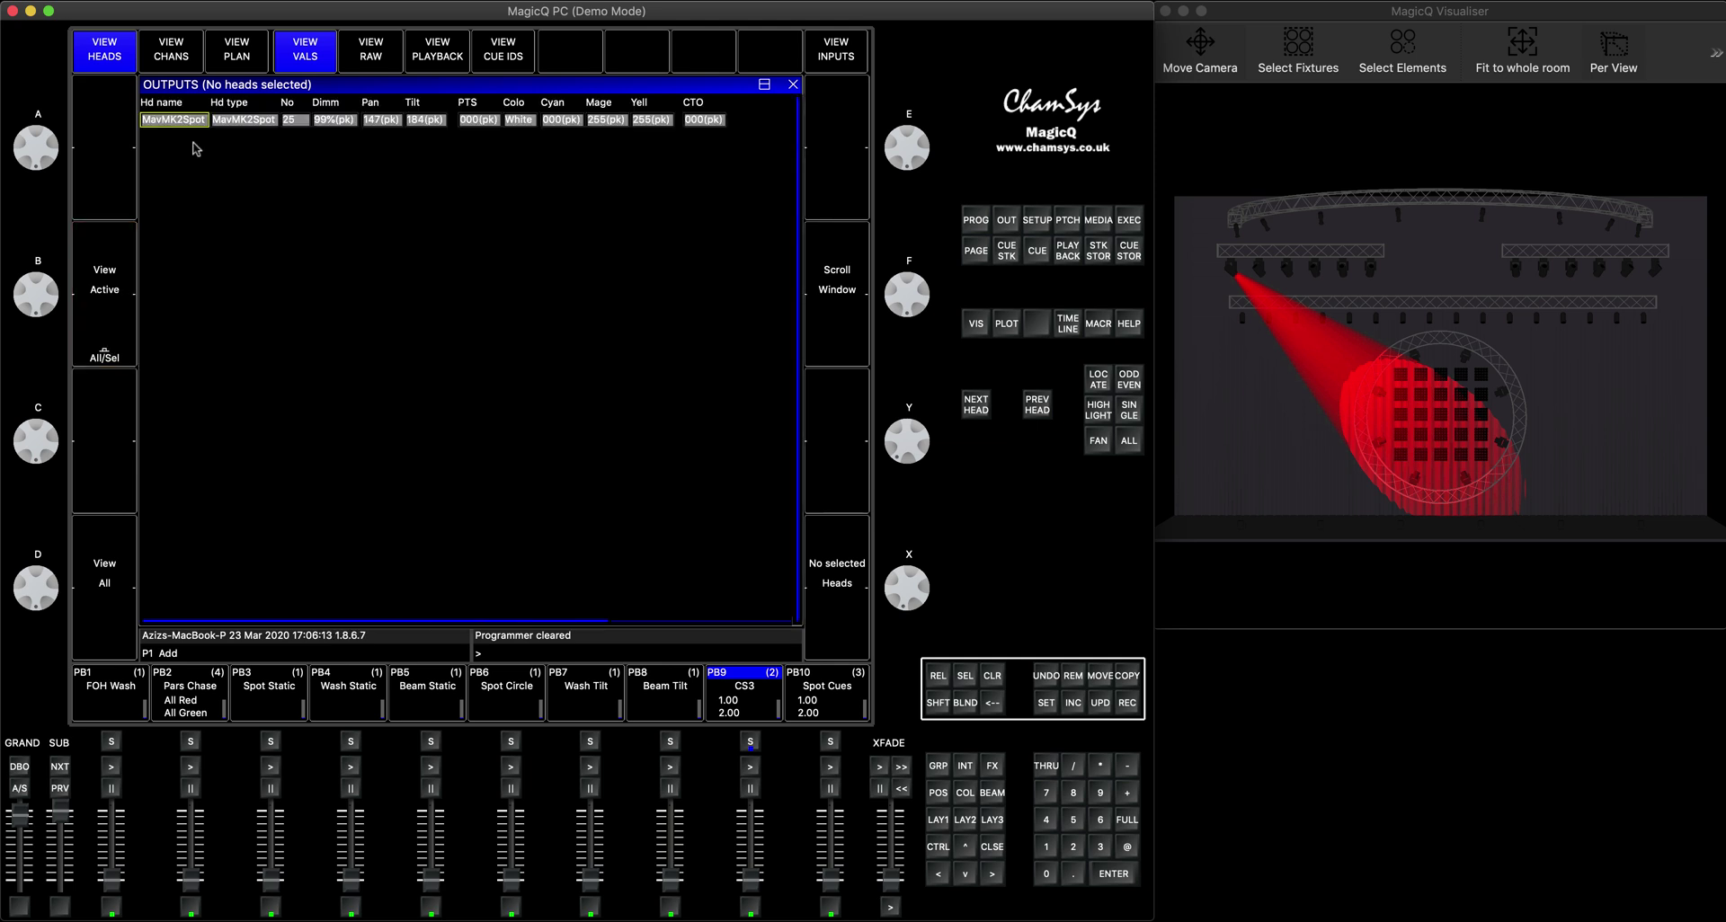
click(115, 335)
Select parked head 25 from the outputs and make its values active in the programmer.
click(193, 123)
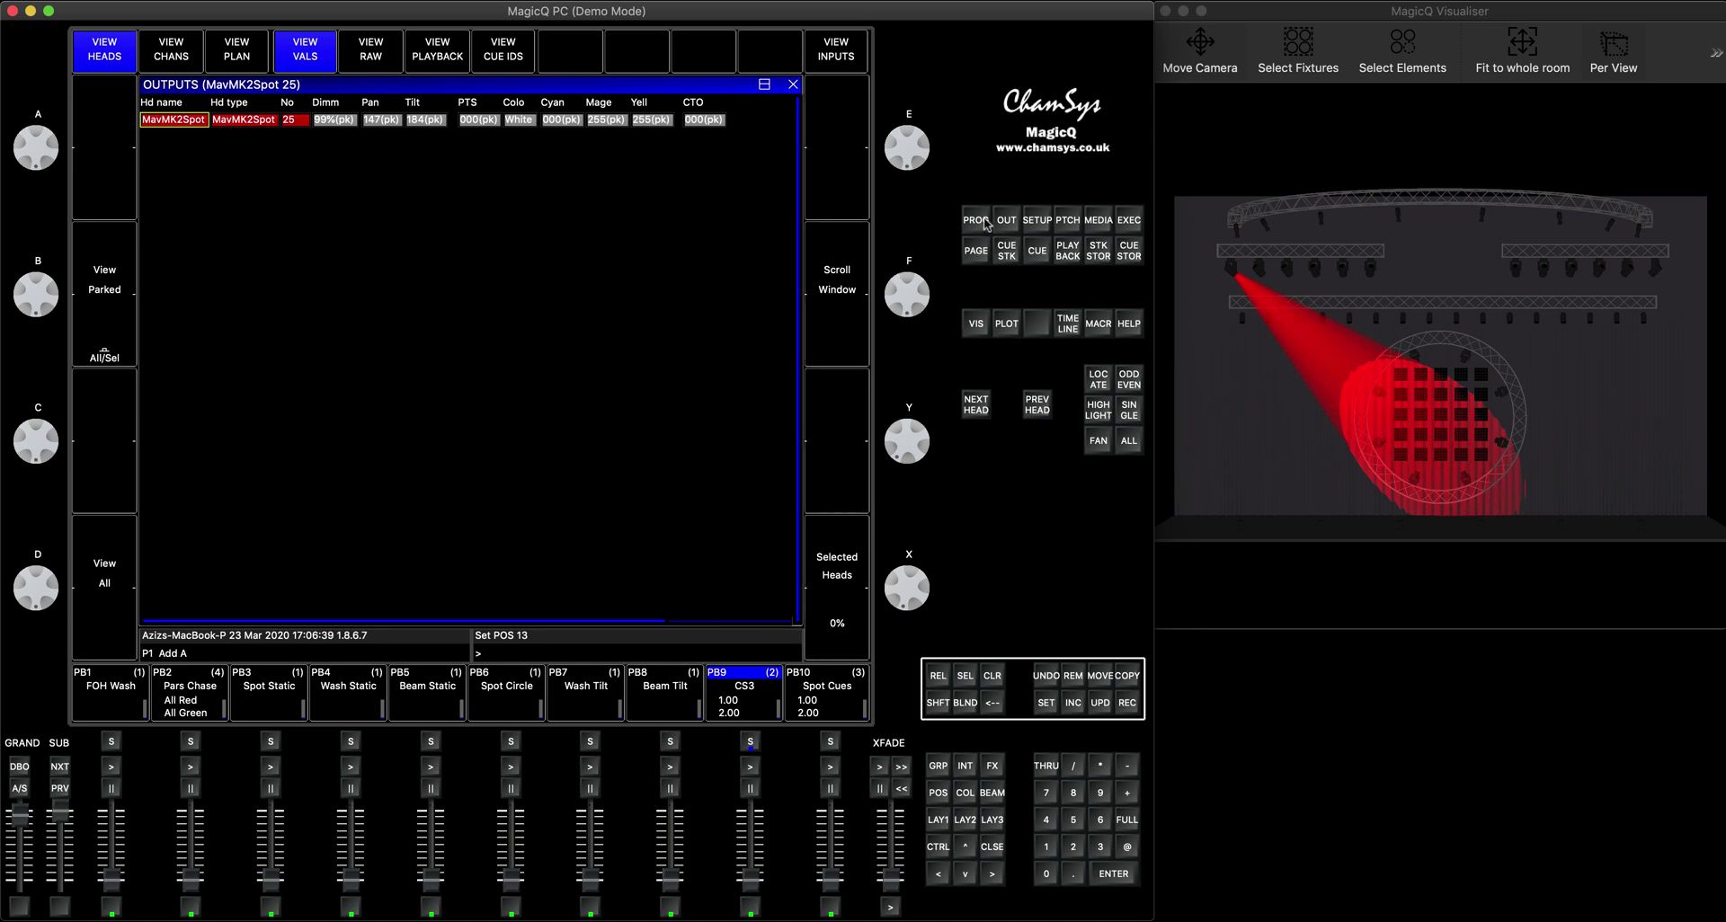
click(986, 224)
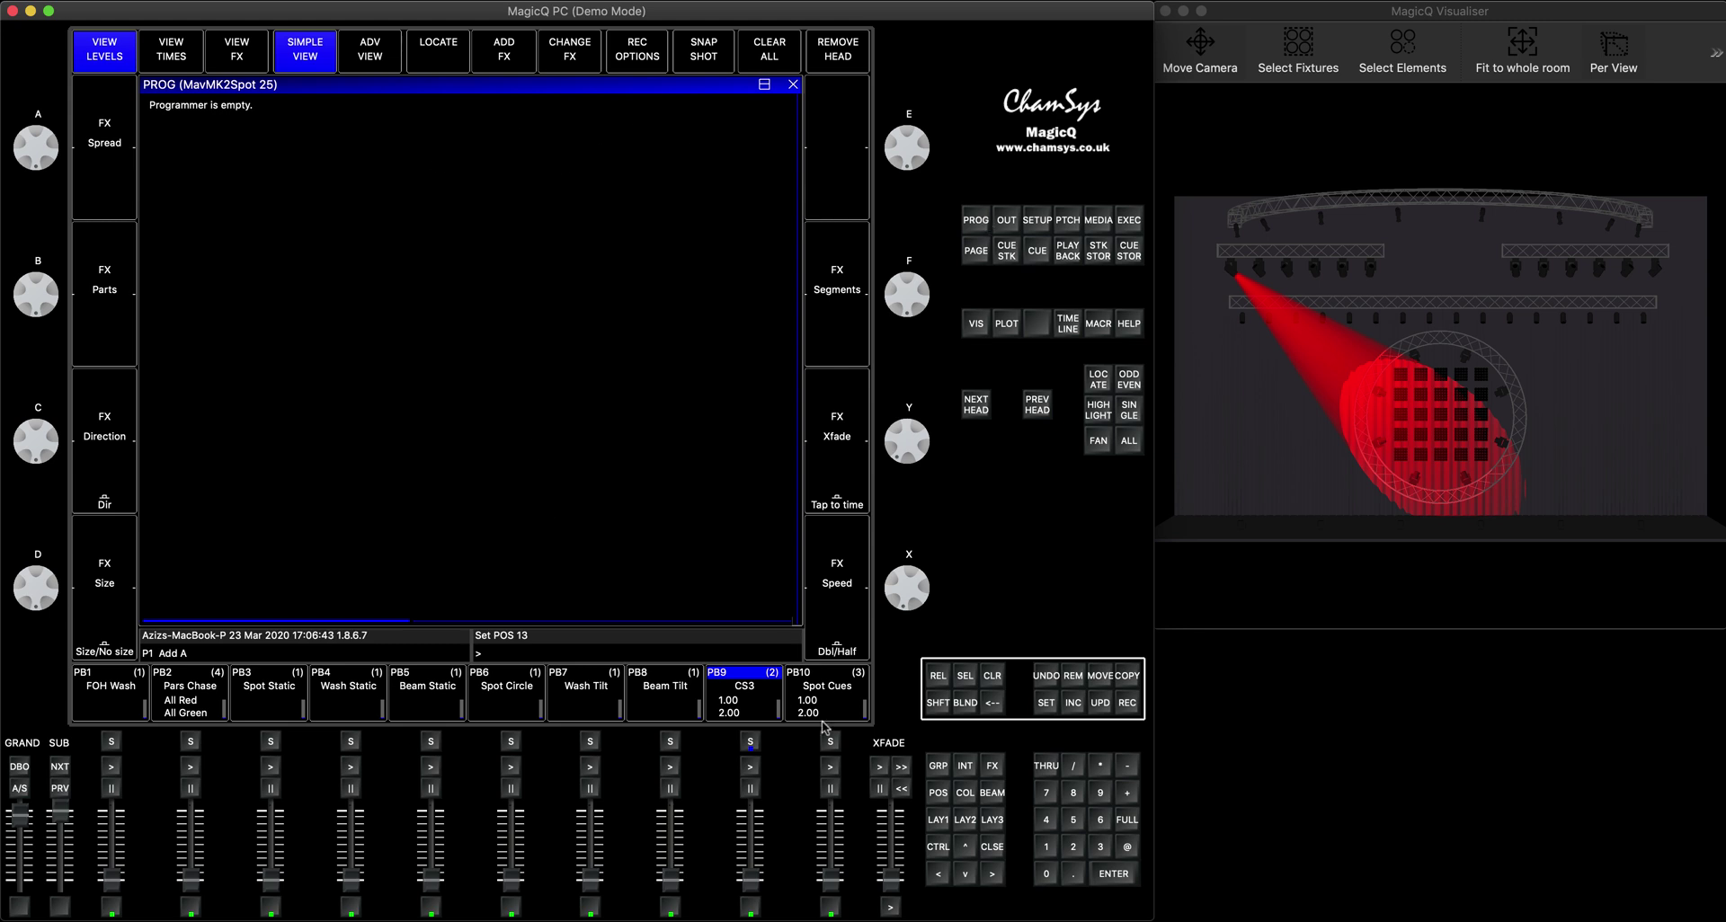
click(940, 704)
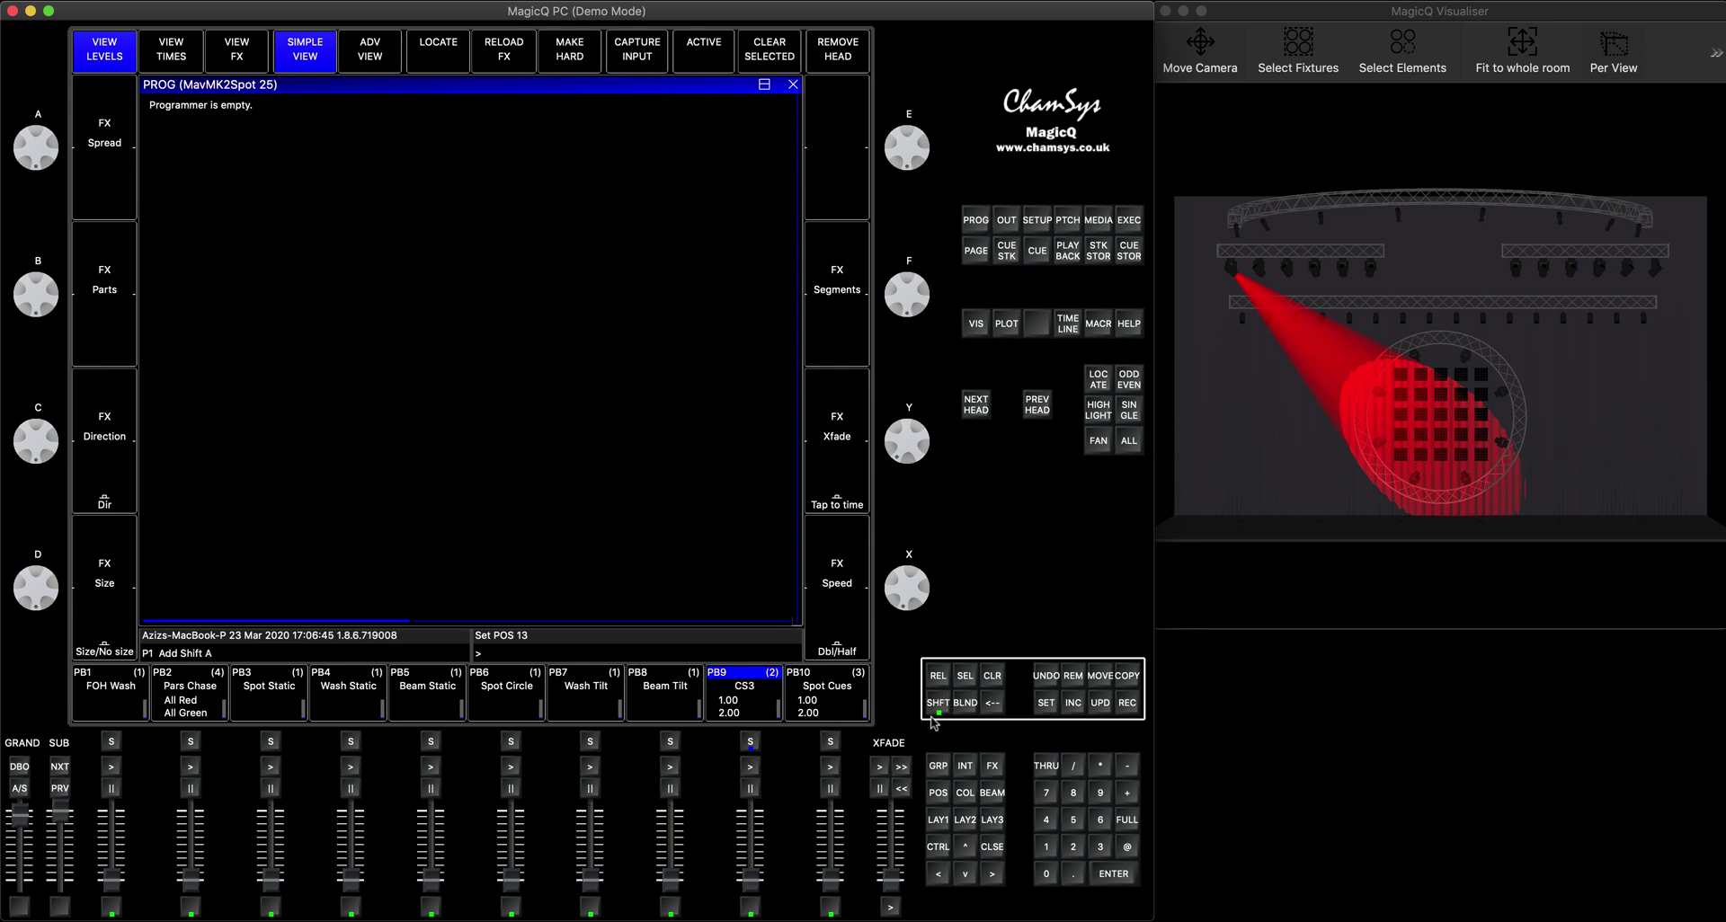
click(719, 52)
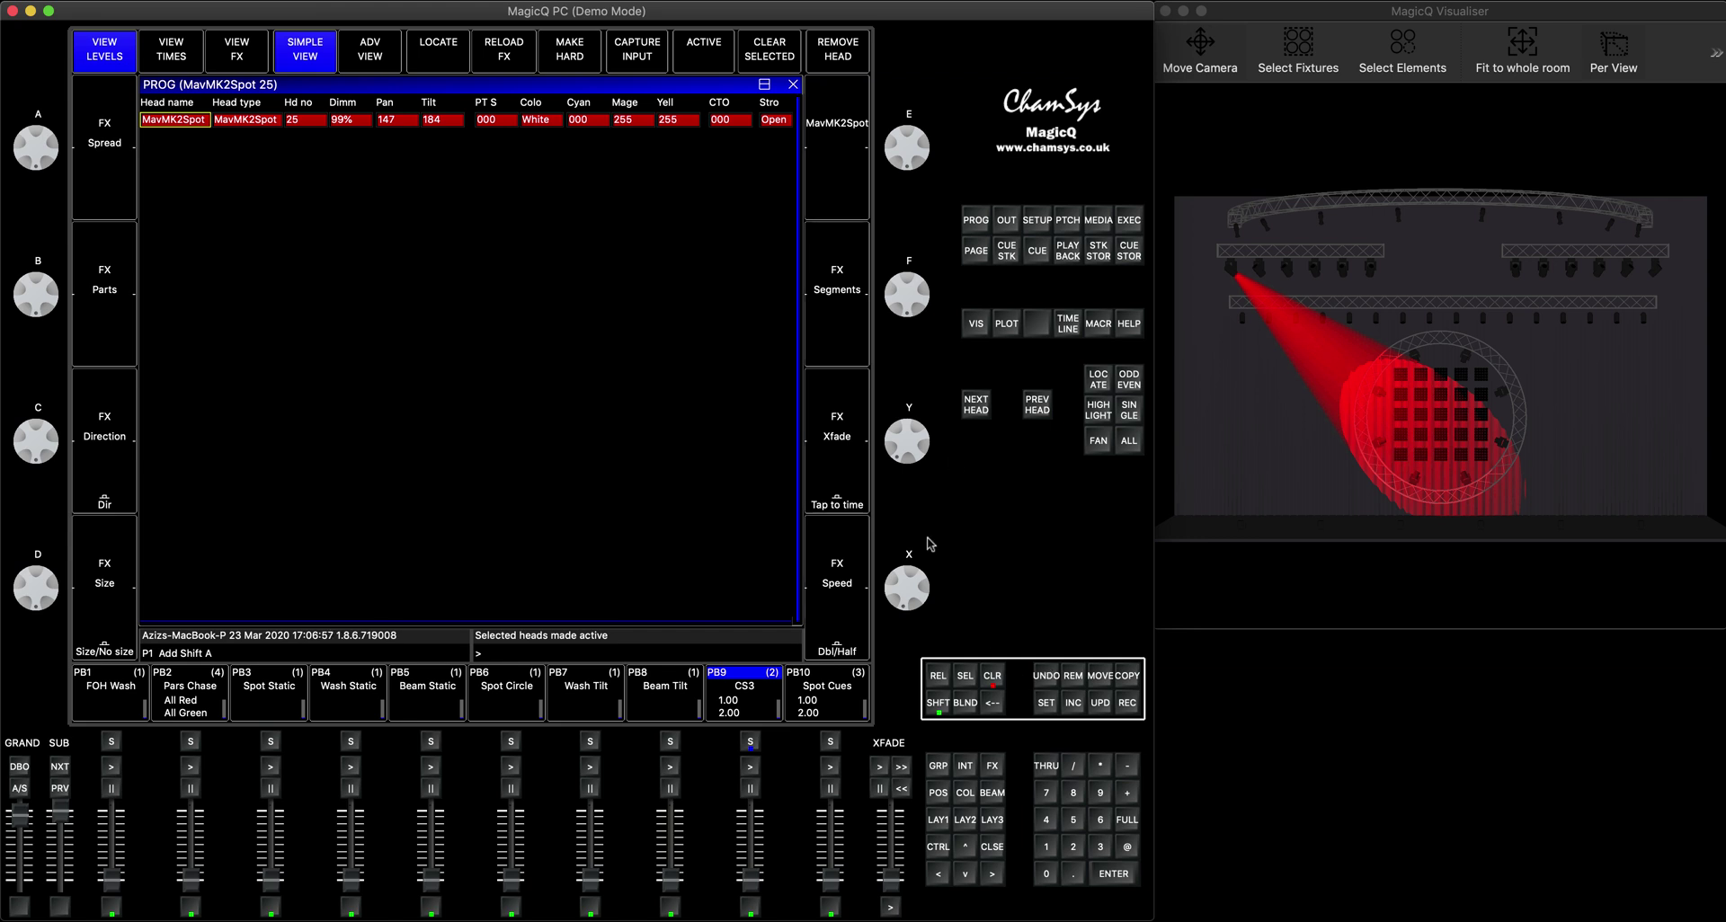
Unpark head 25 and clear it from the programmer.
click(938, 766)
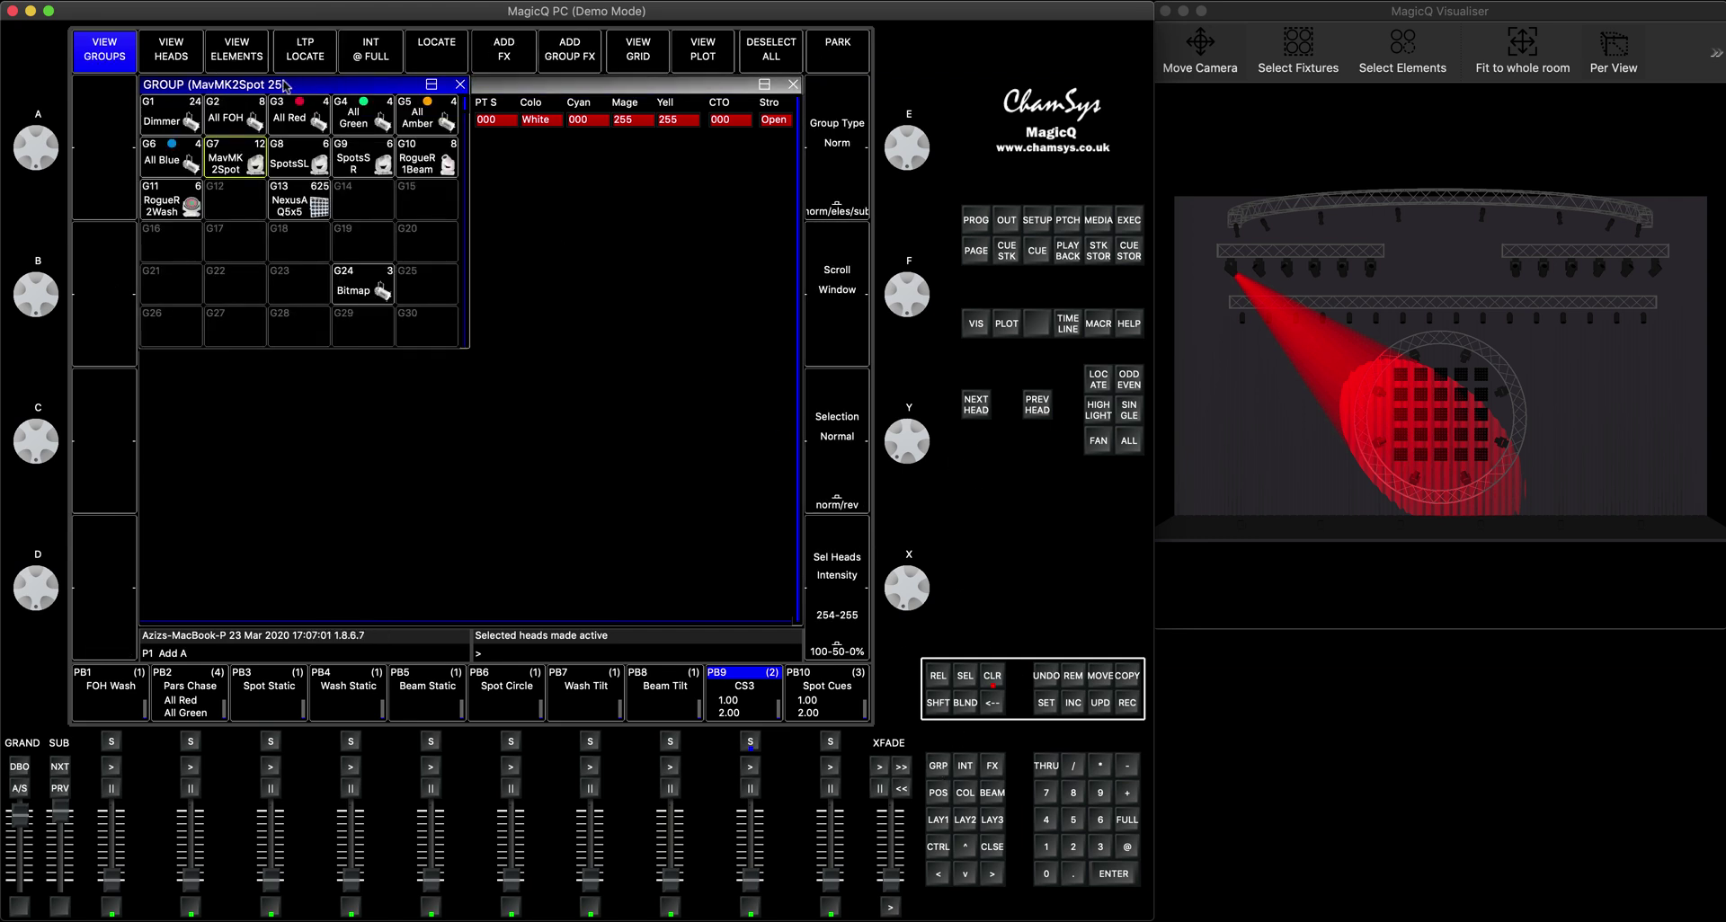
click(938, 705)
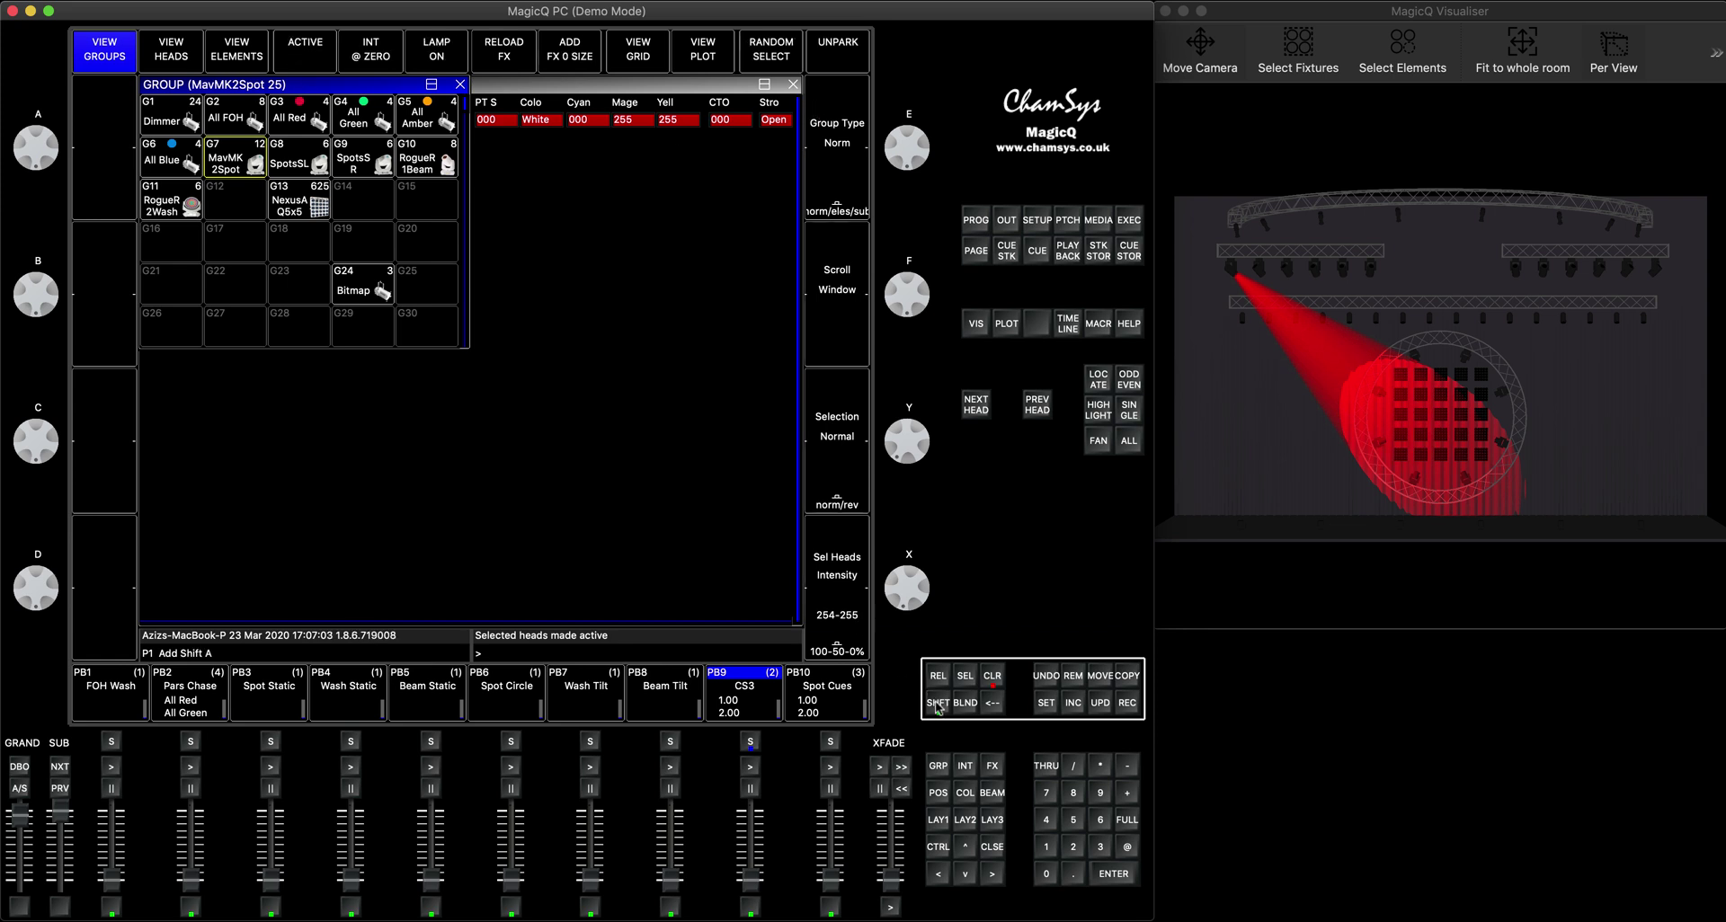
click(836, 57)
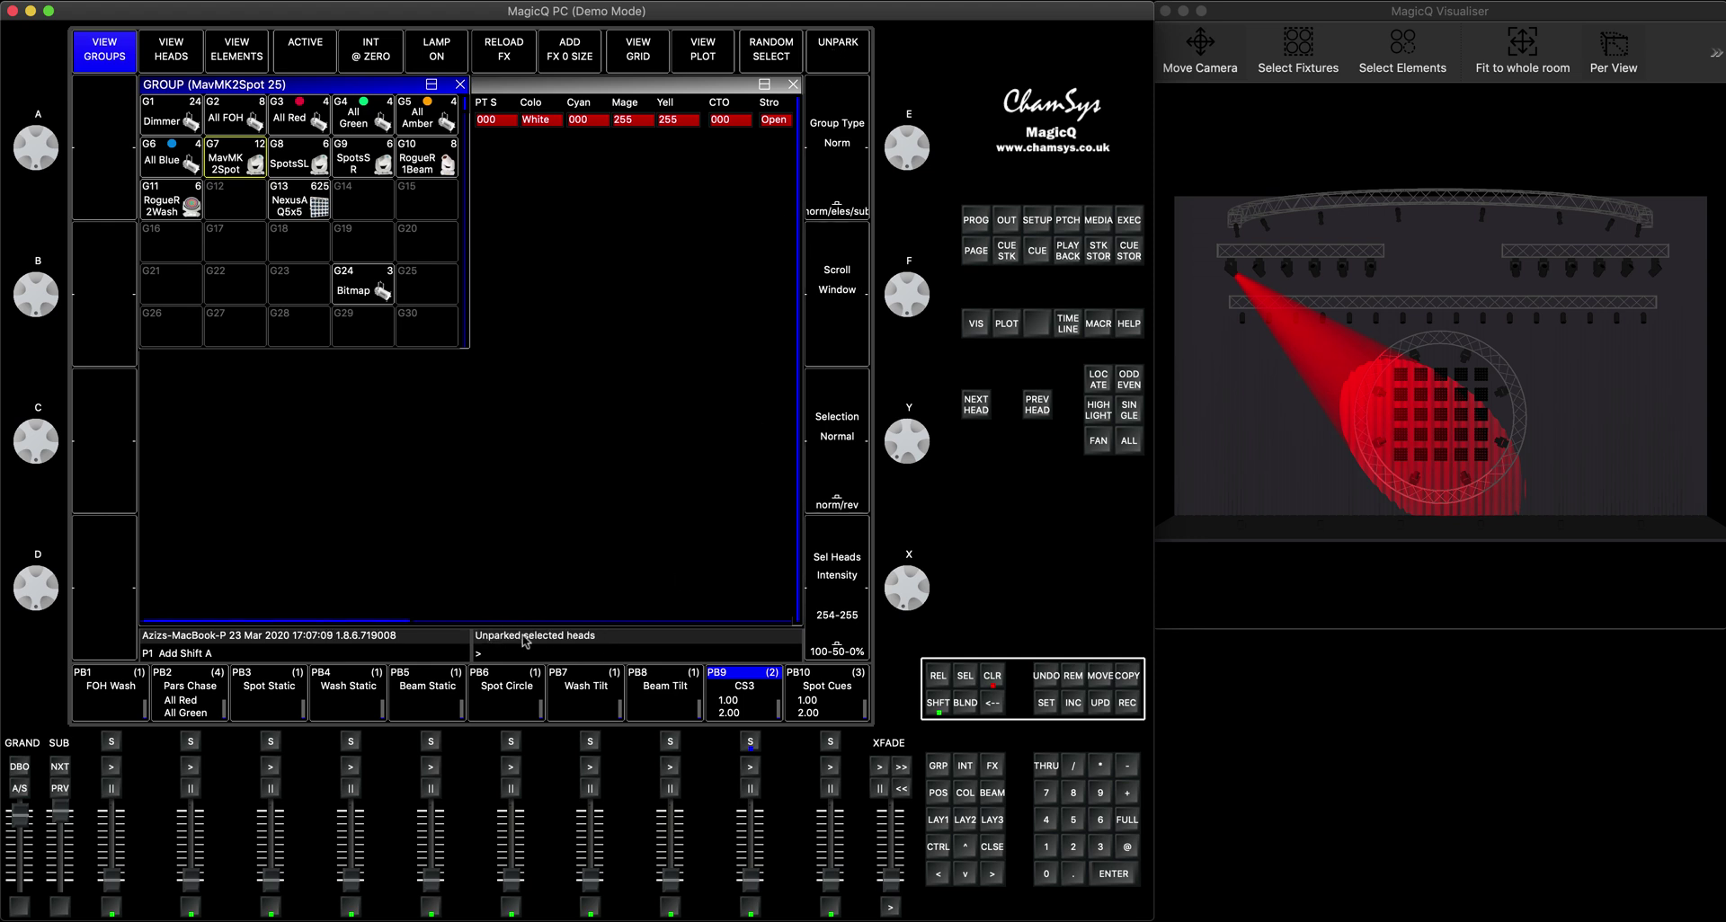
click(992, 677)
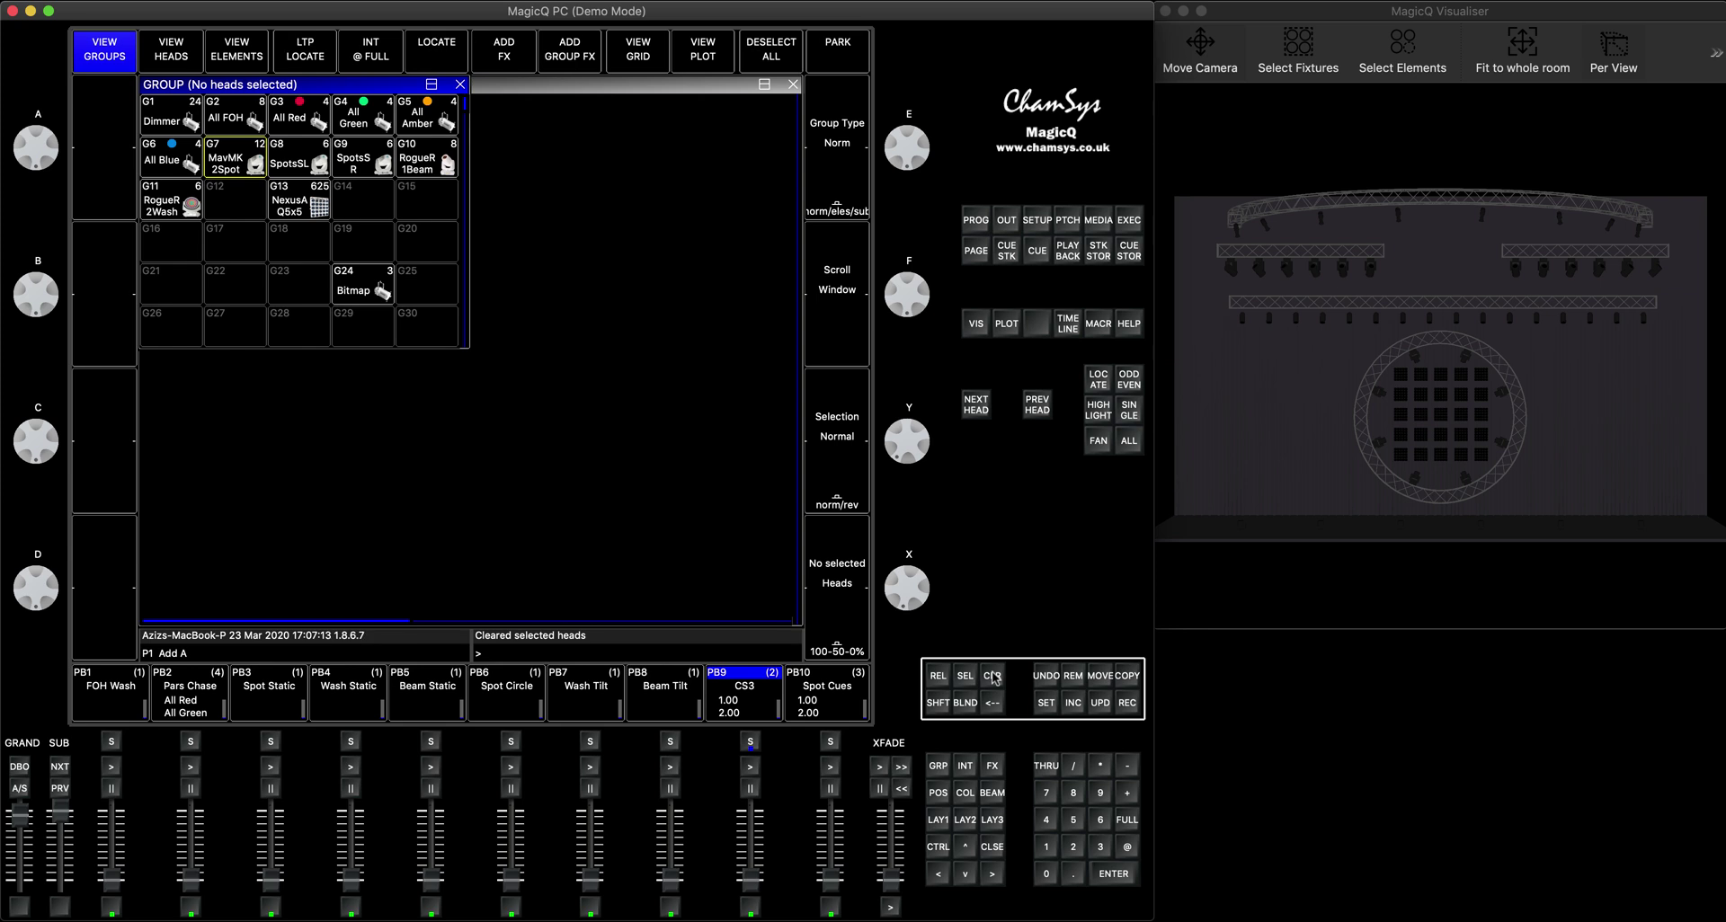
Locate the whole MavMK2Spot group and set it to yellow at the Out Up position.
click(938, 820)
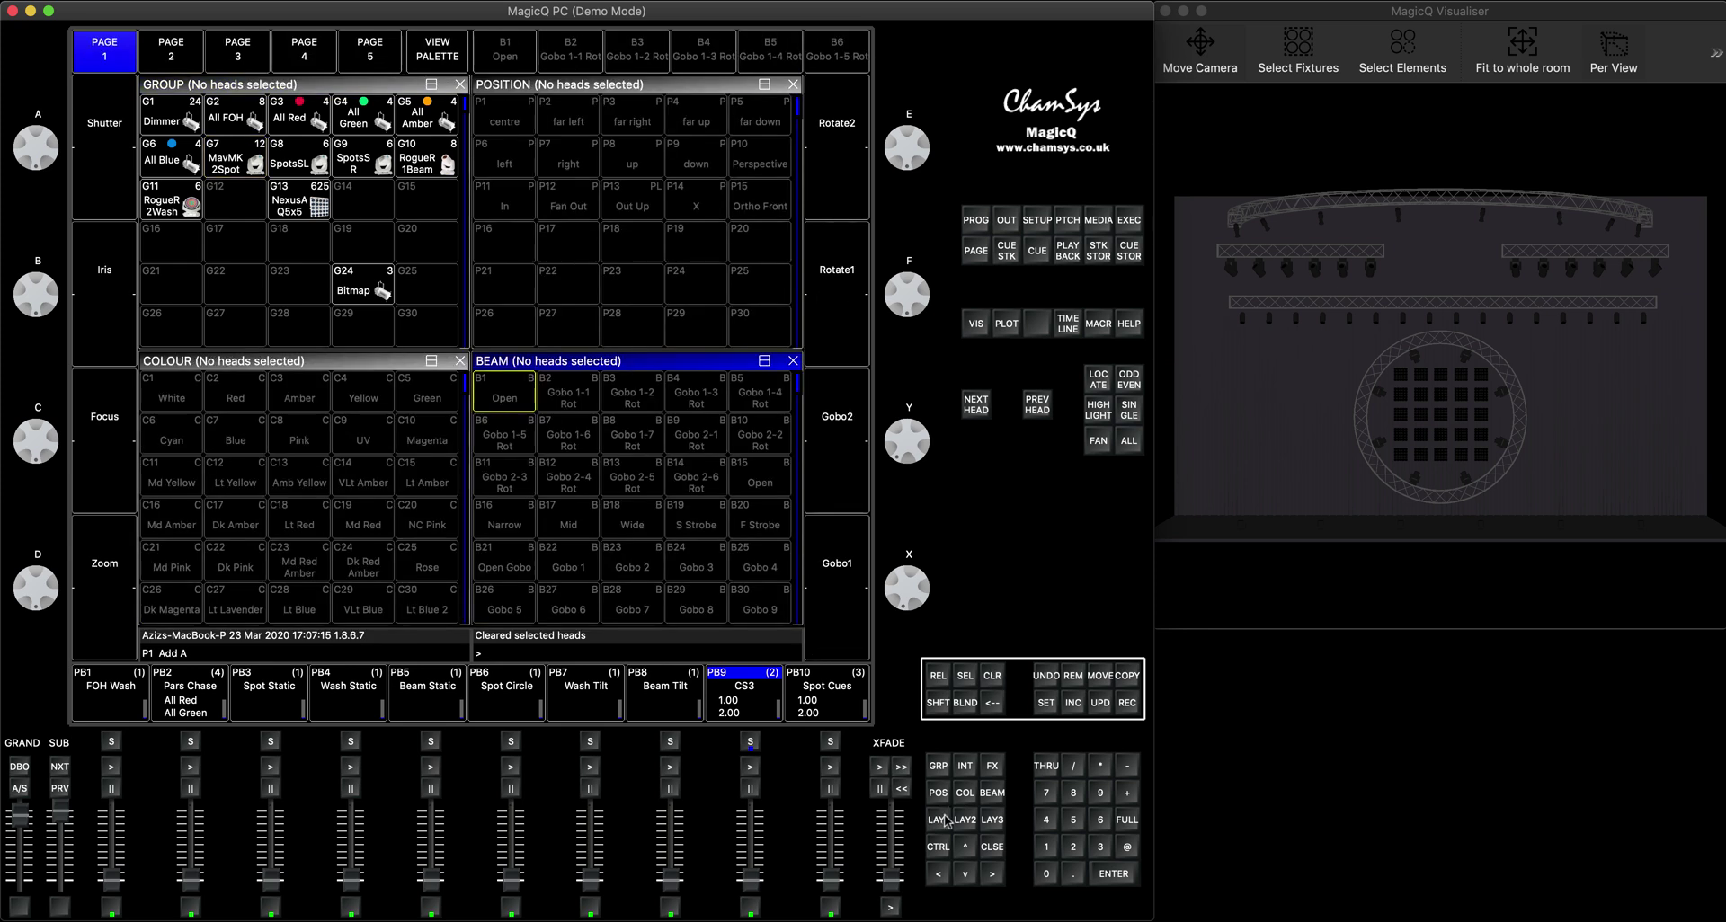
click(228, 170)
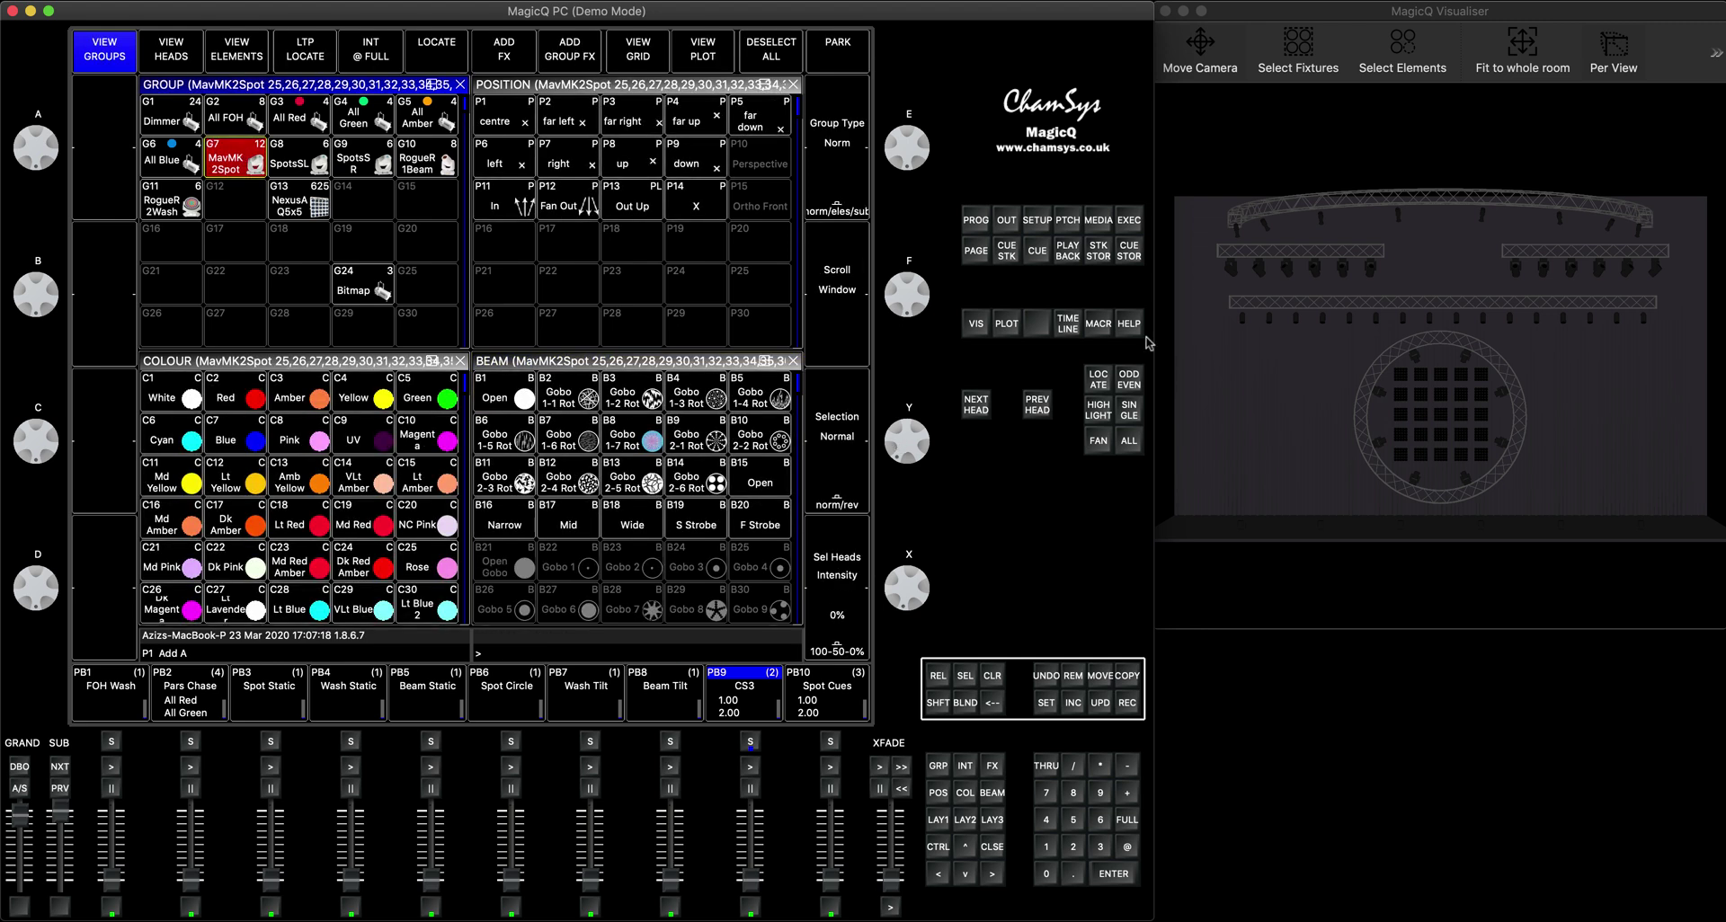
click(1098, 379)
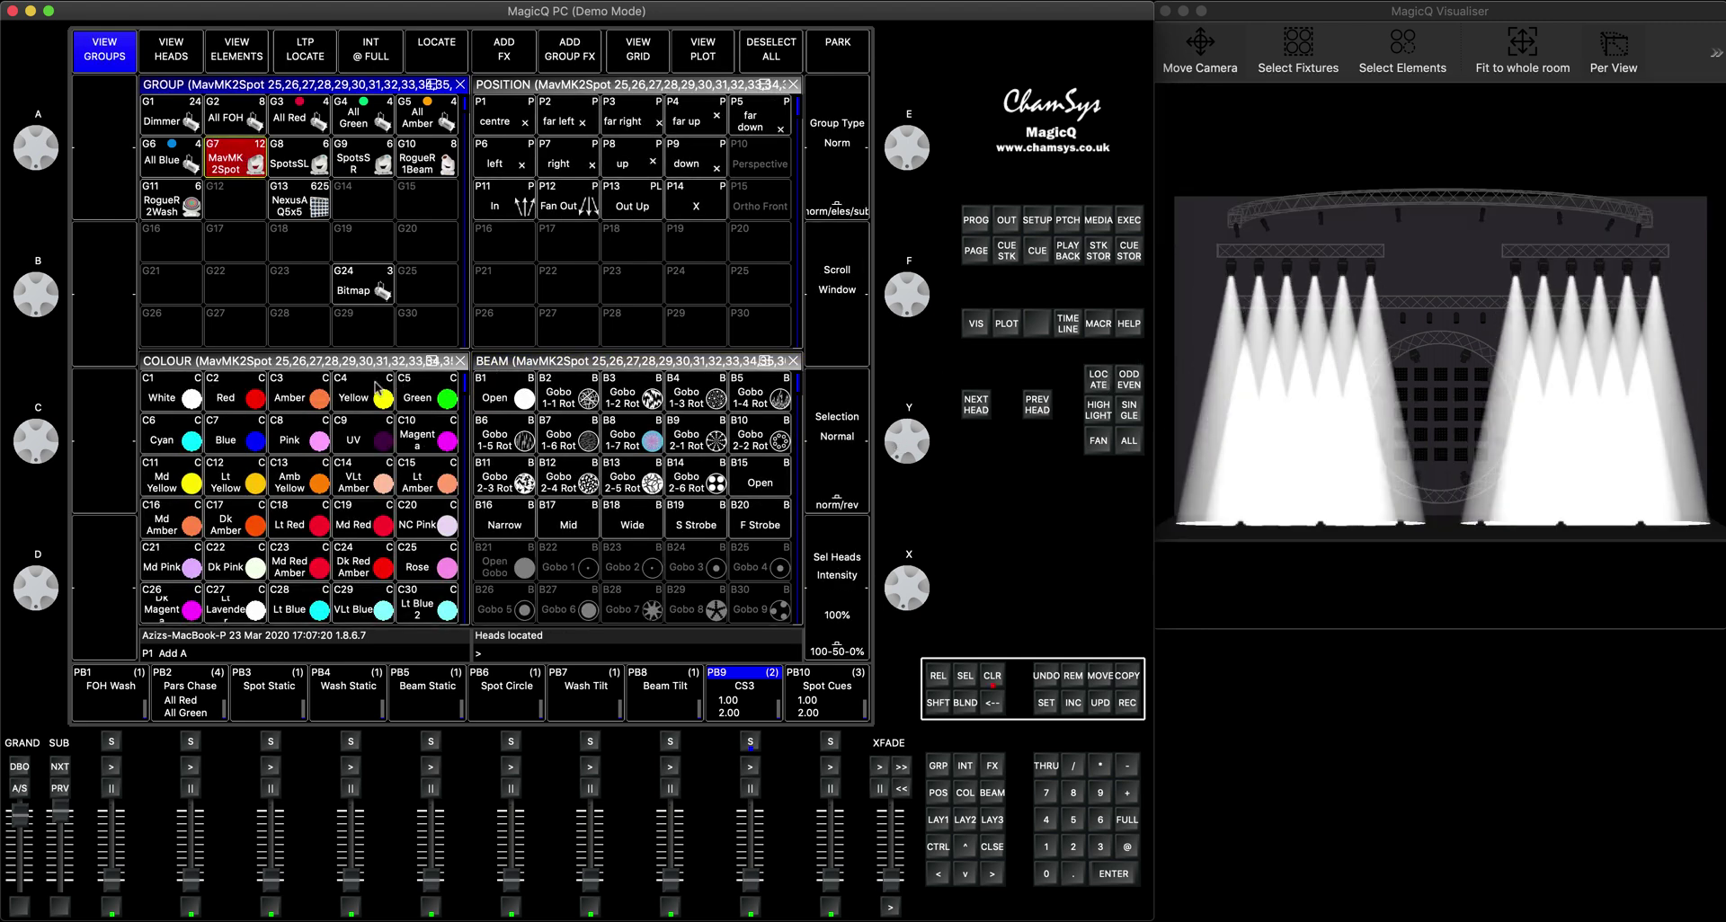
click(360, 396)
click(632, 206)
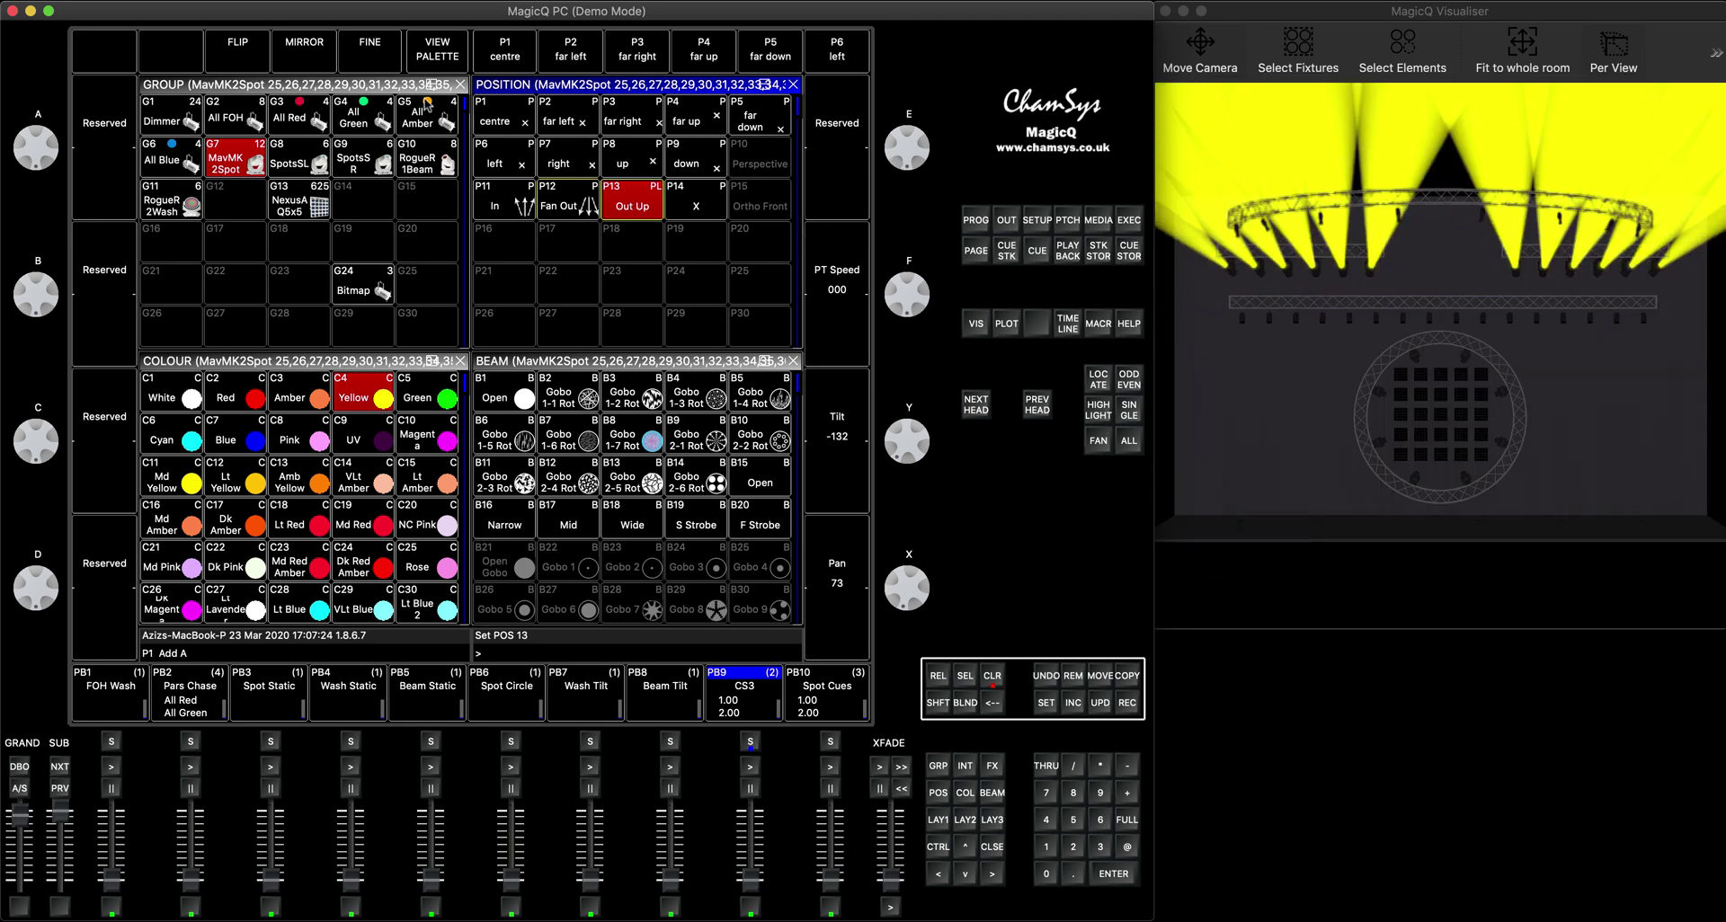
Park the MavMK2Spot group, clear the programmer and recall the first palette layout.
click(399, 86)
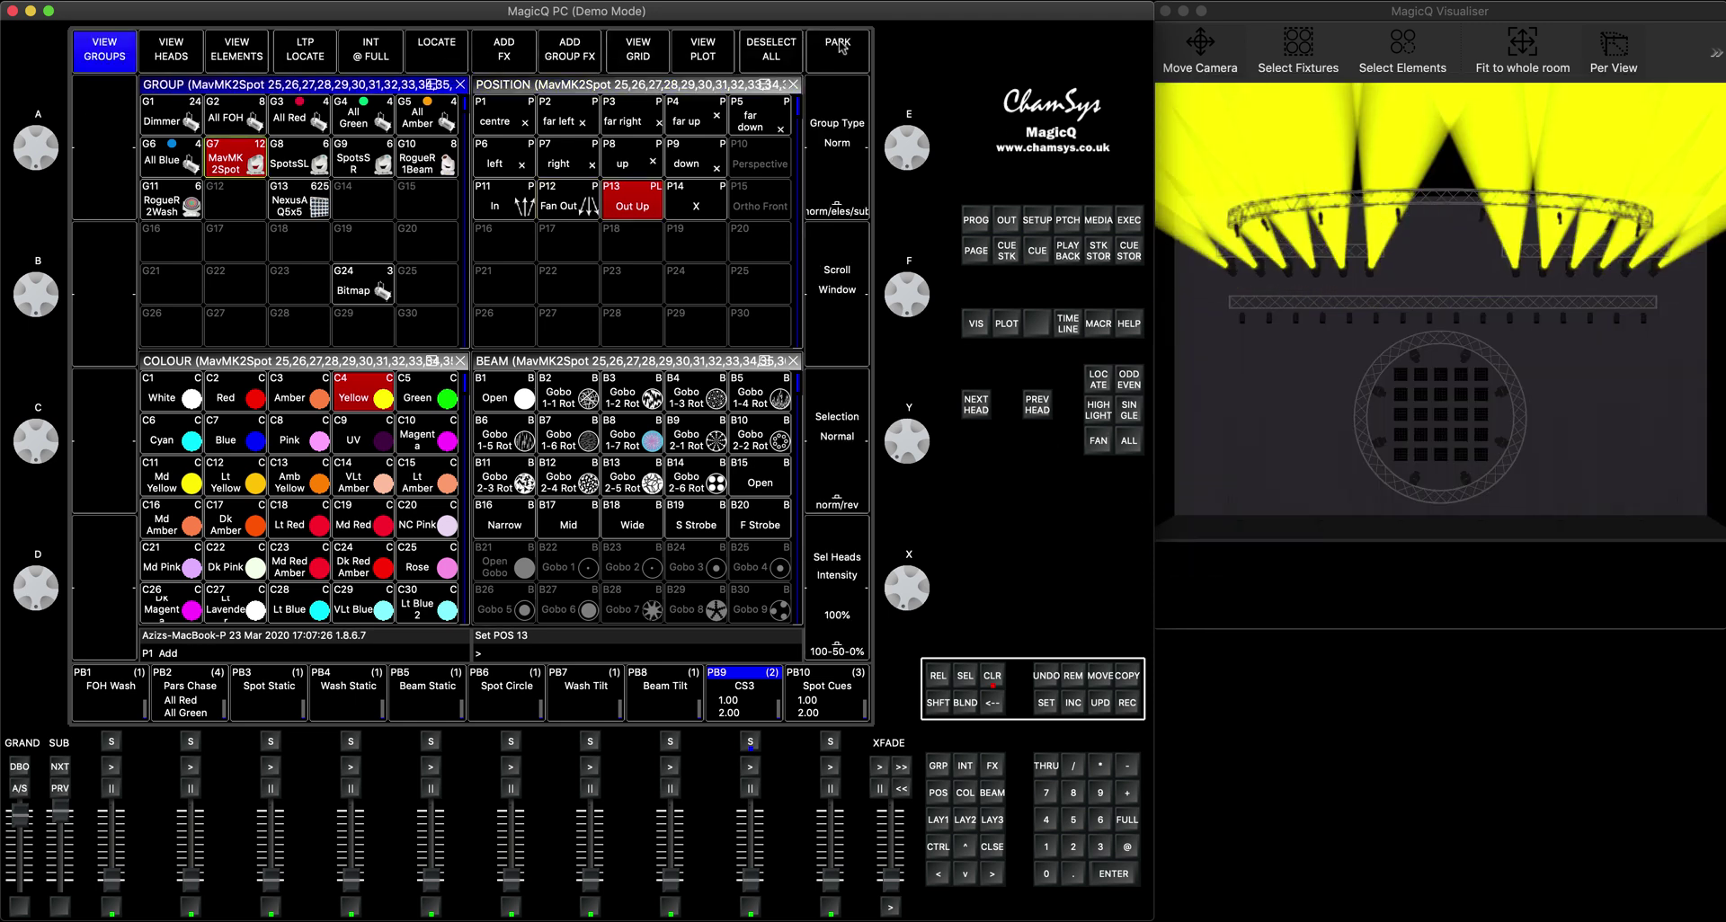
click(840, 47)
click(382, 293)
click(994, 680)
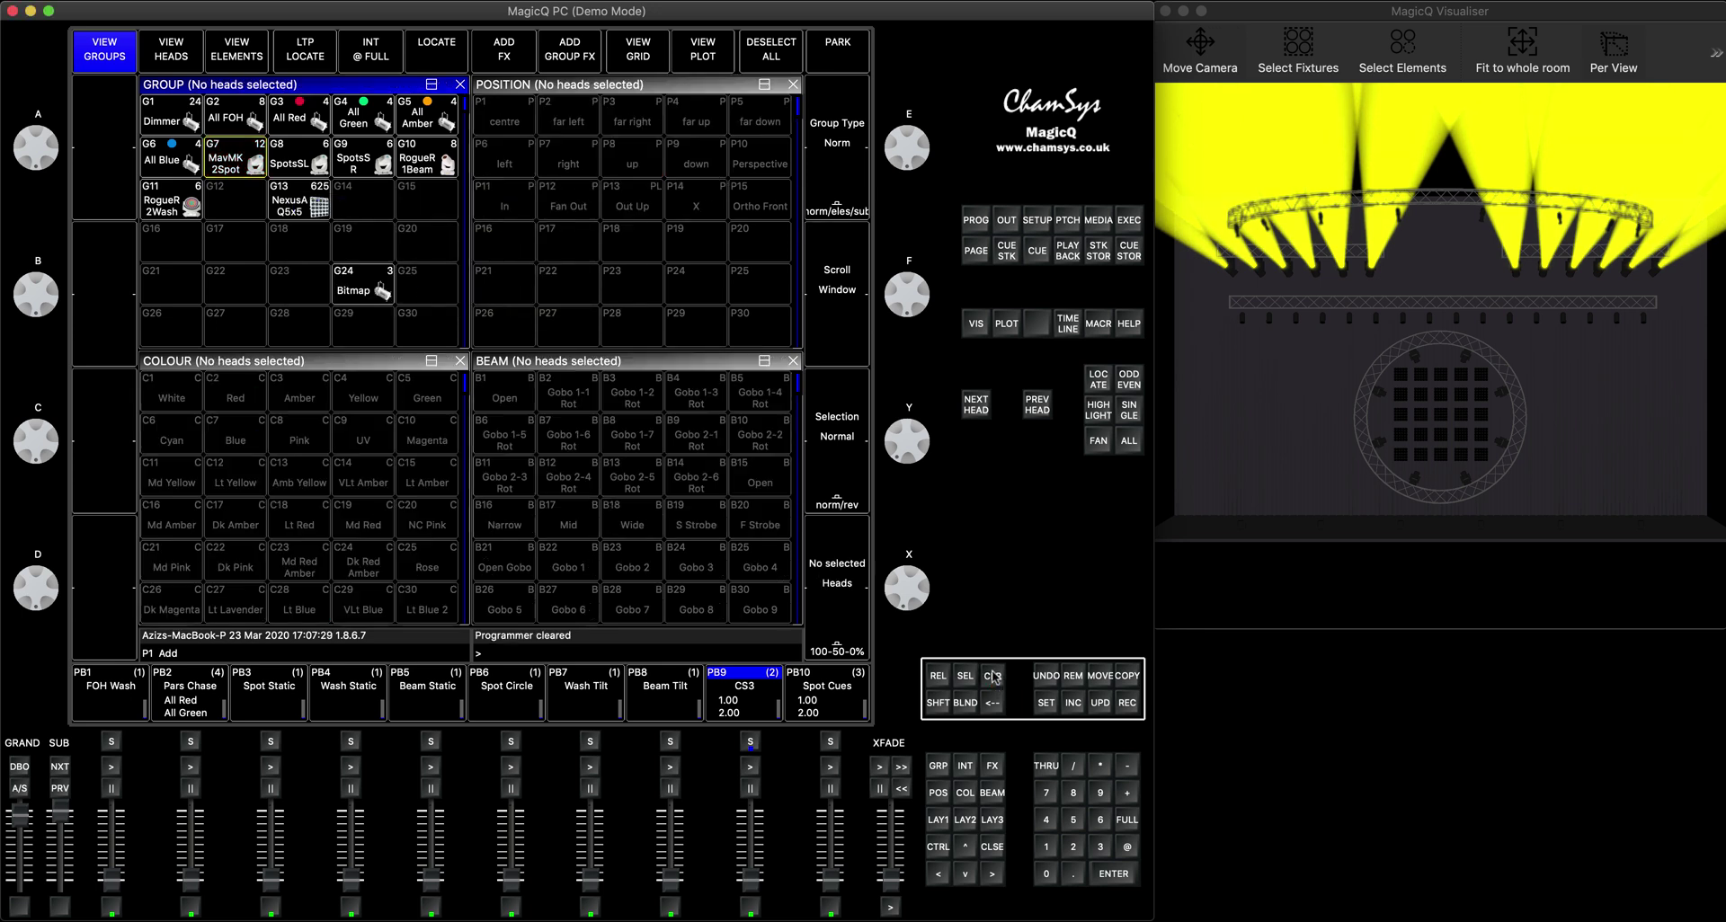
click(938, 821)
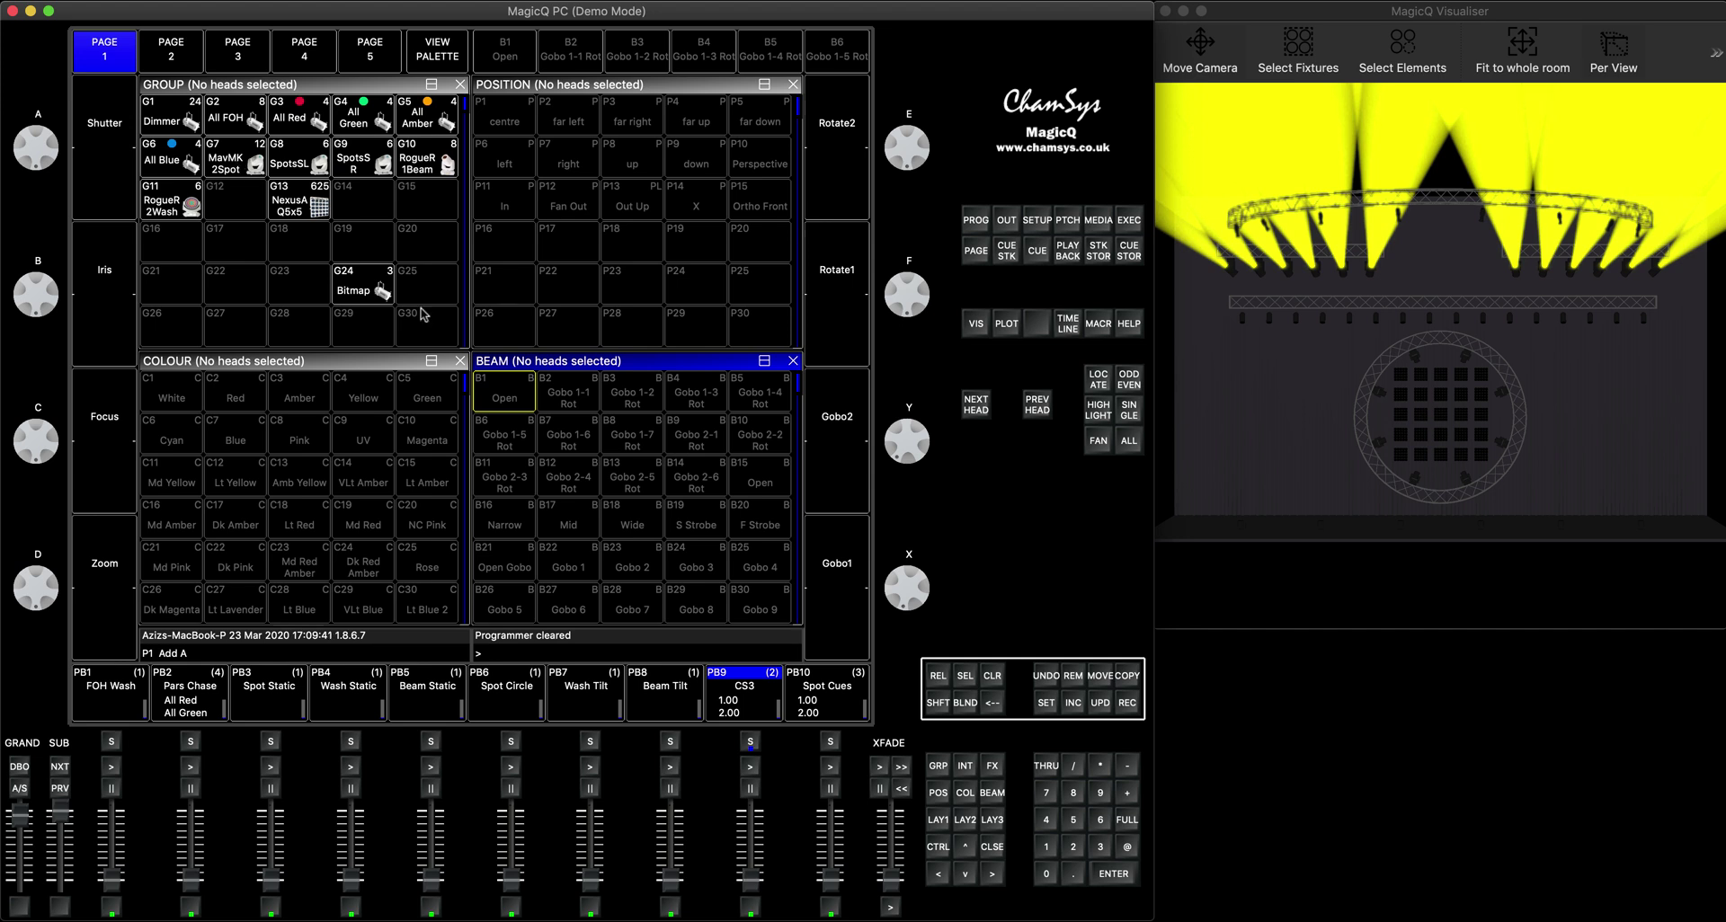
Show the outputs and select all the parked MavMK2Spot heads, 25 to 36.
click(1012, 223)
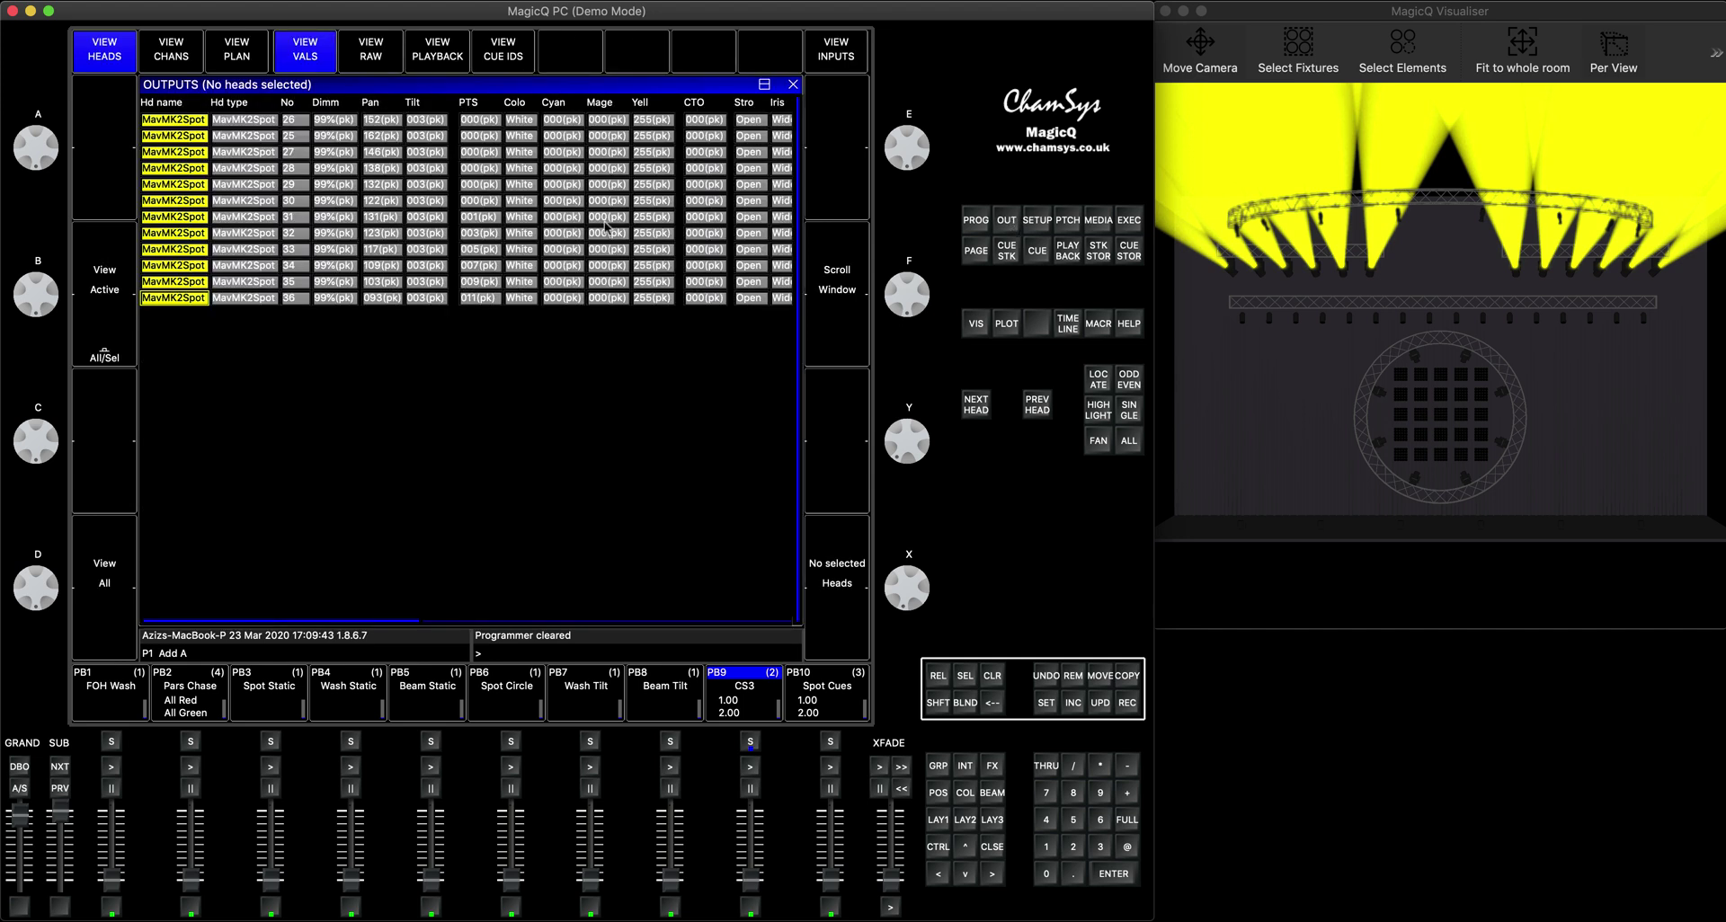
click(164, 250)
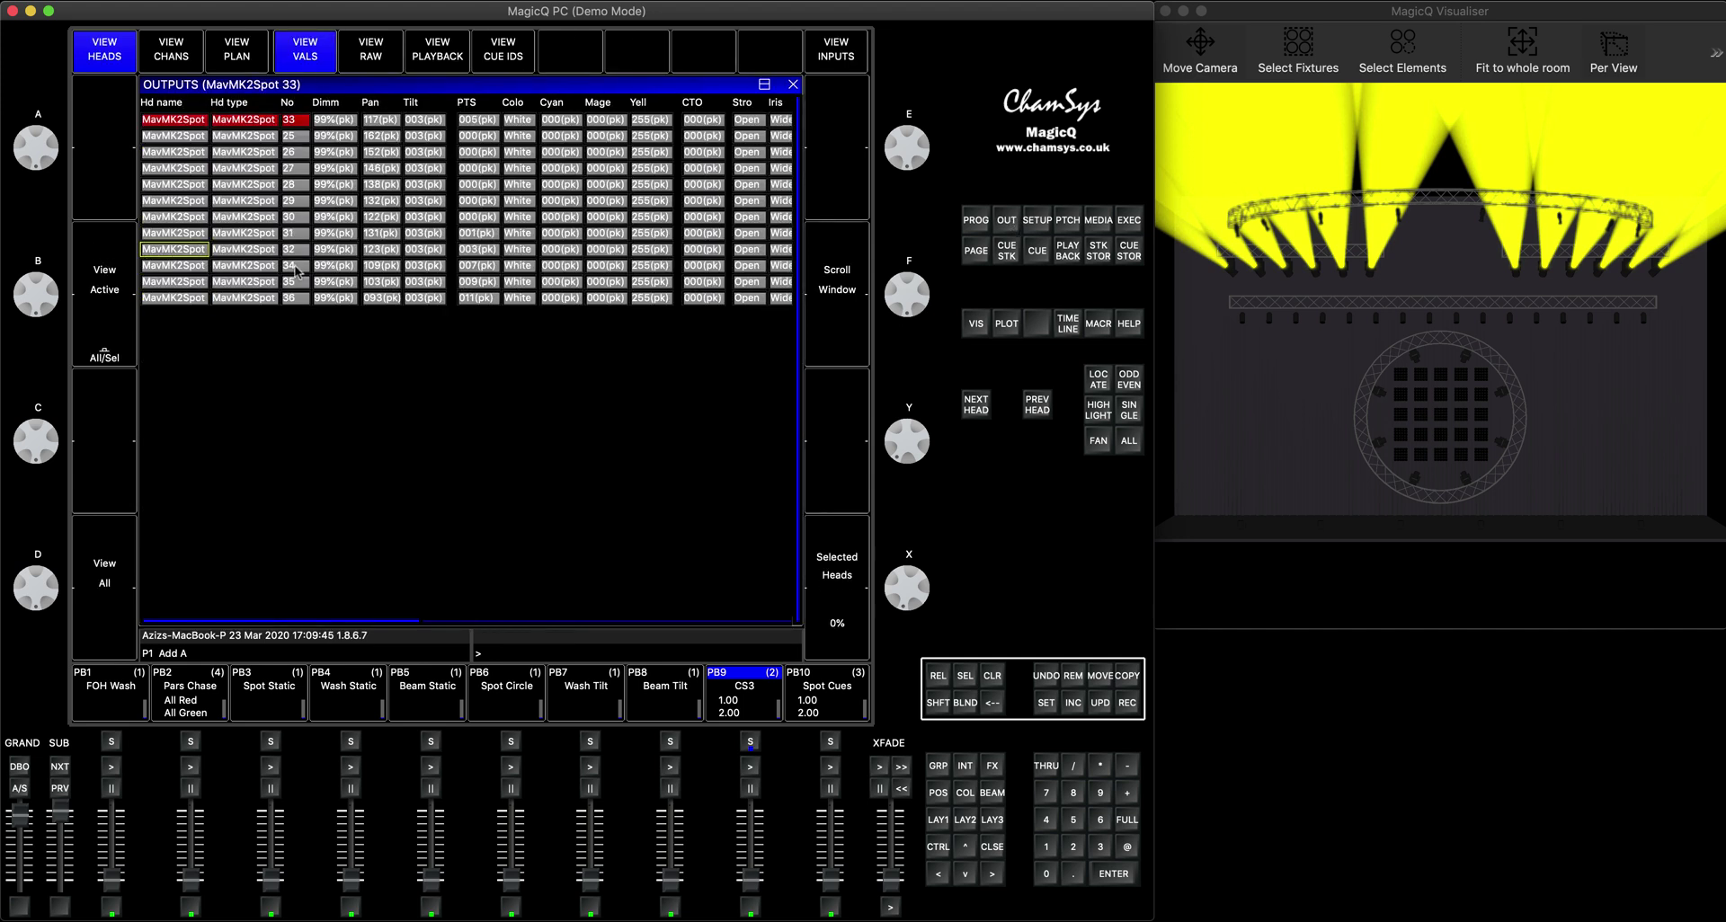
click(991, 674)
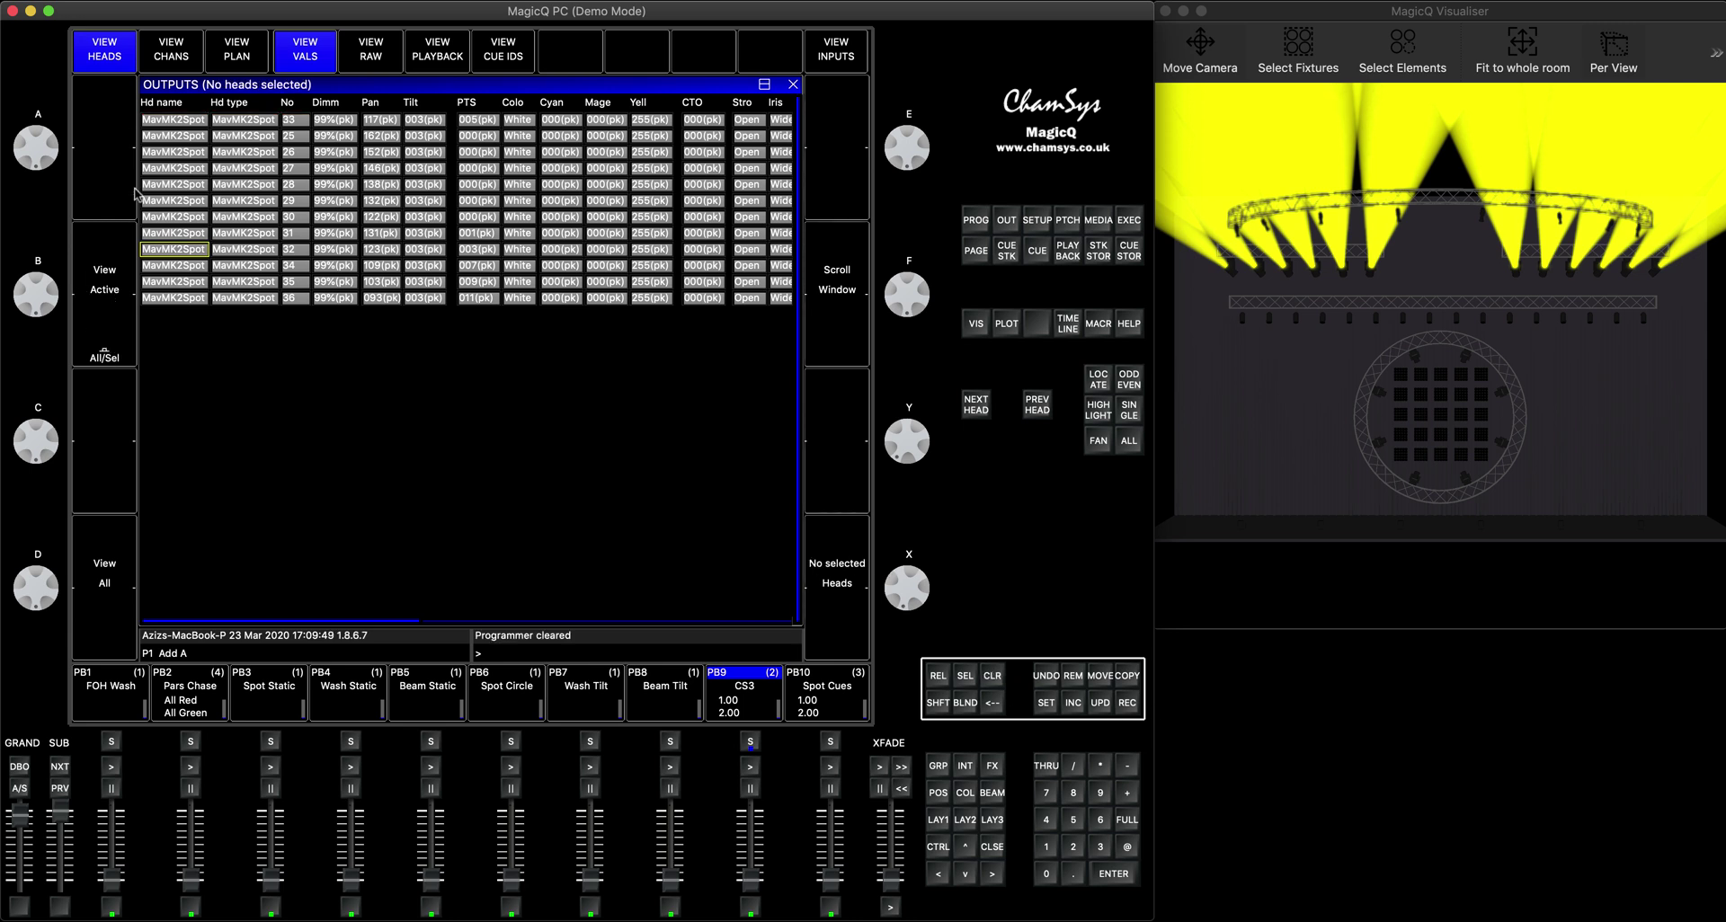
drag(177, 125, 174, 299)
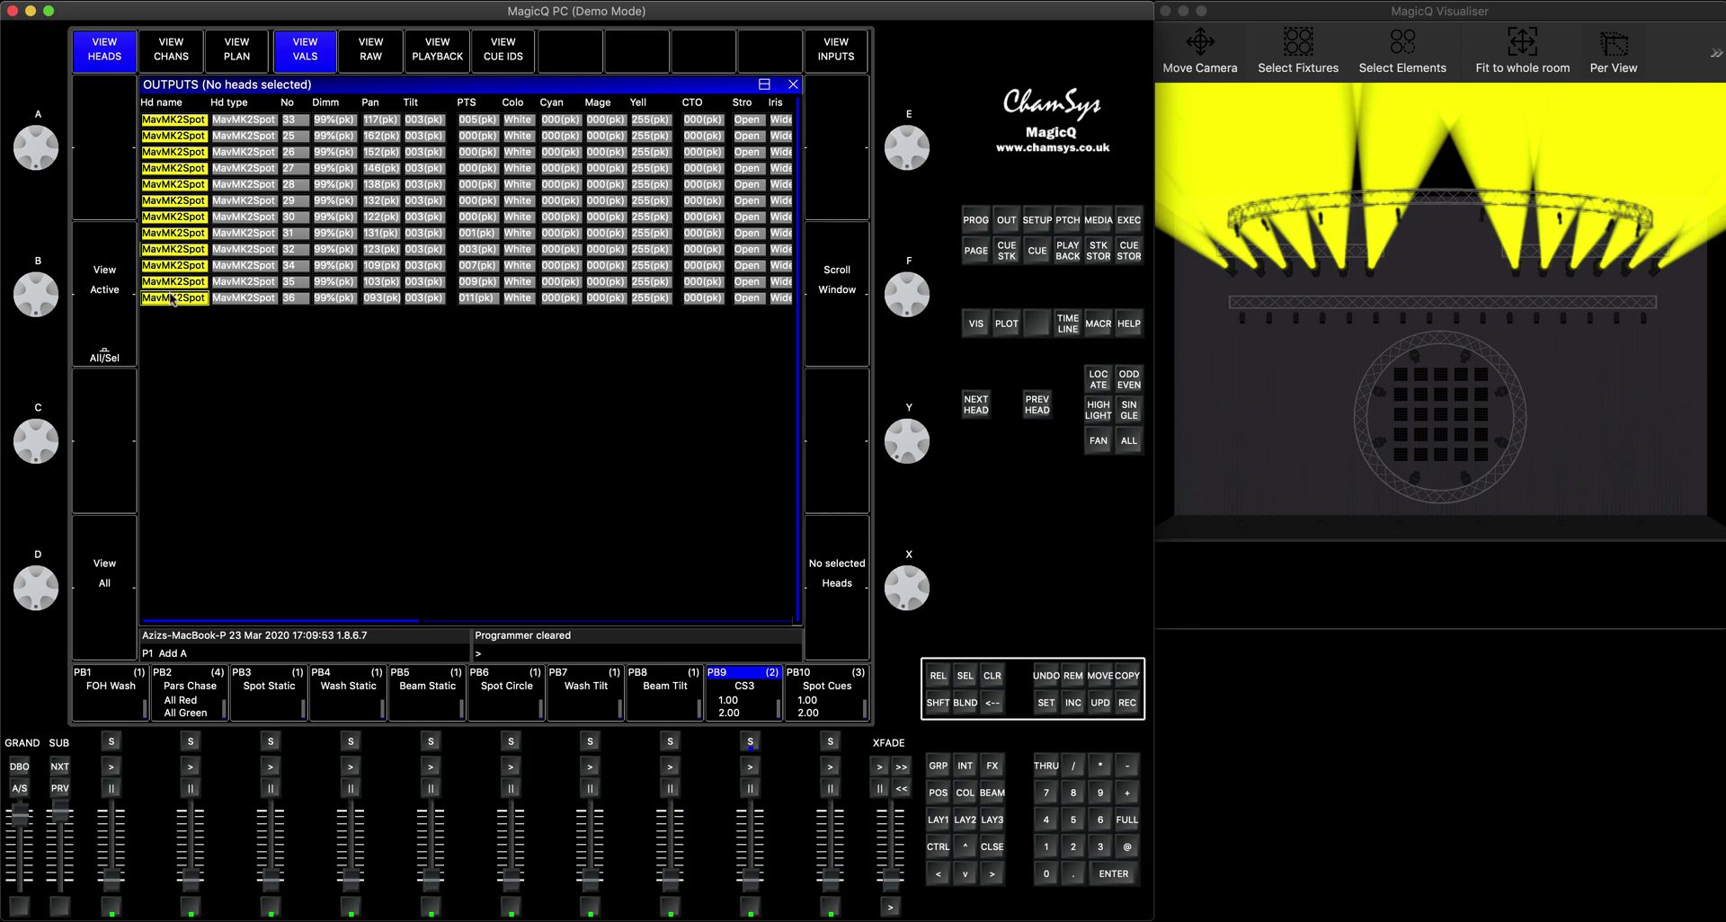
click(202, 130)
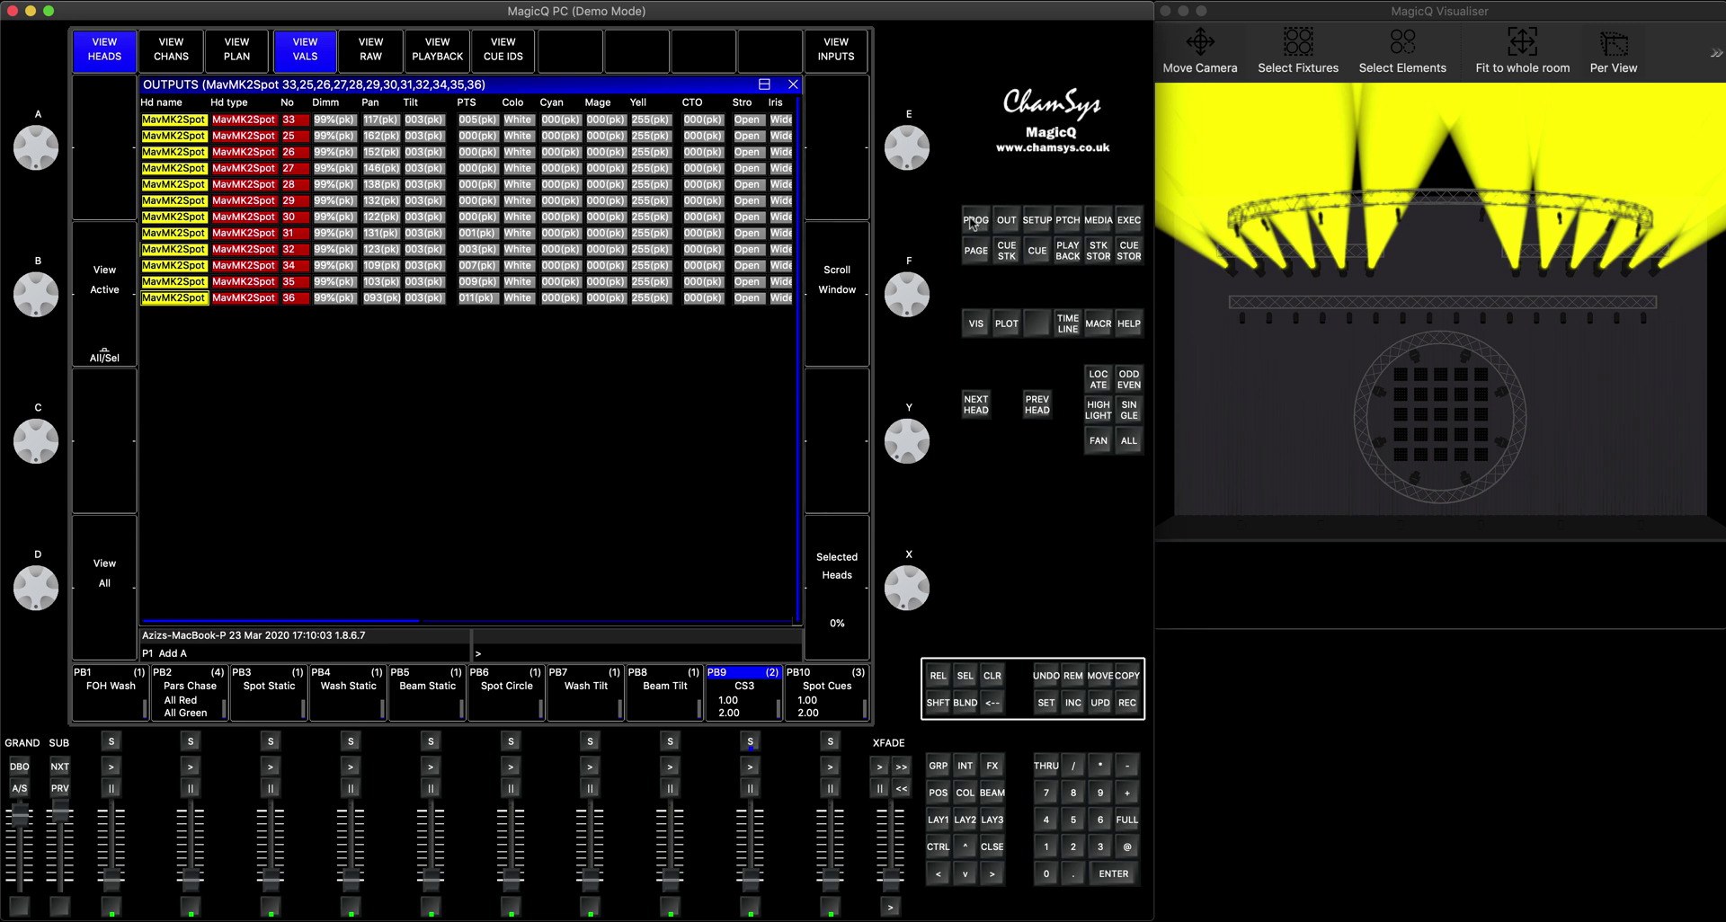
Make the parked values of the selected MavMK2Spot heads active in the programmer.
click(939, 766)
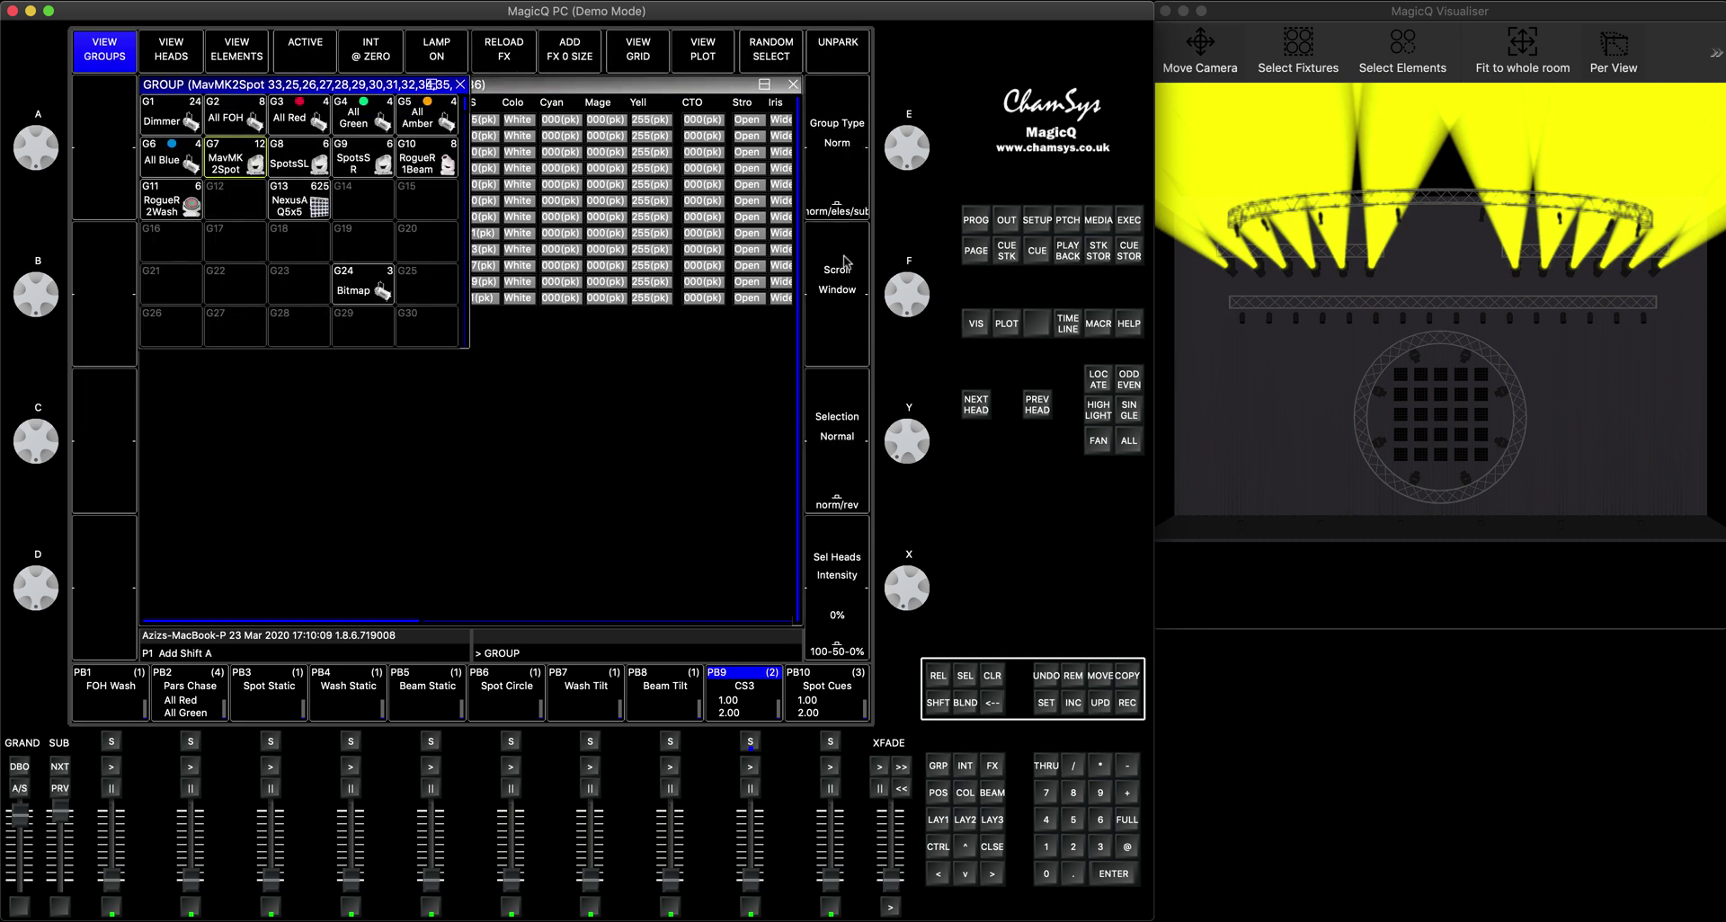
key(shift)
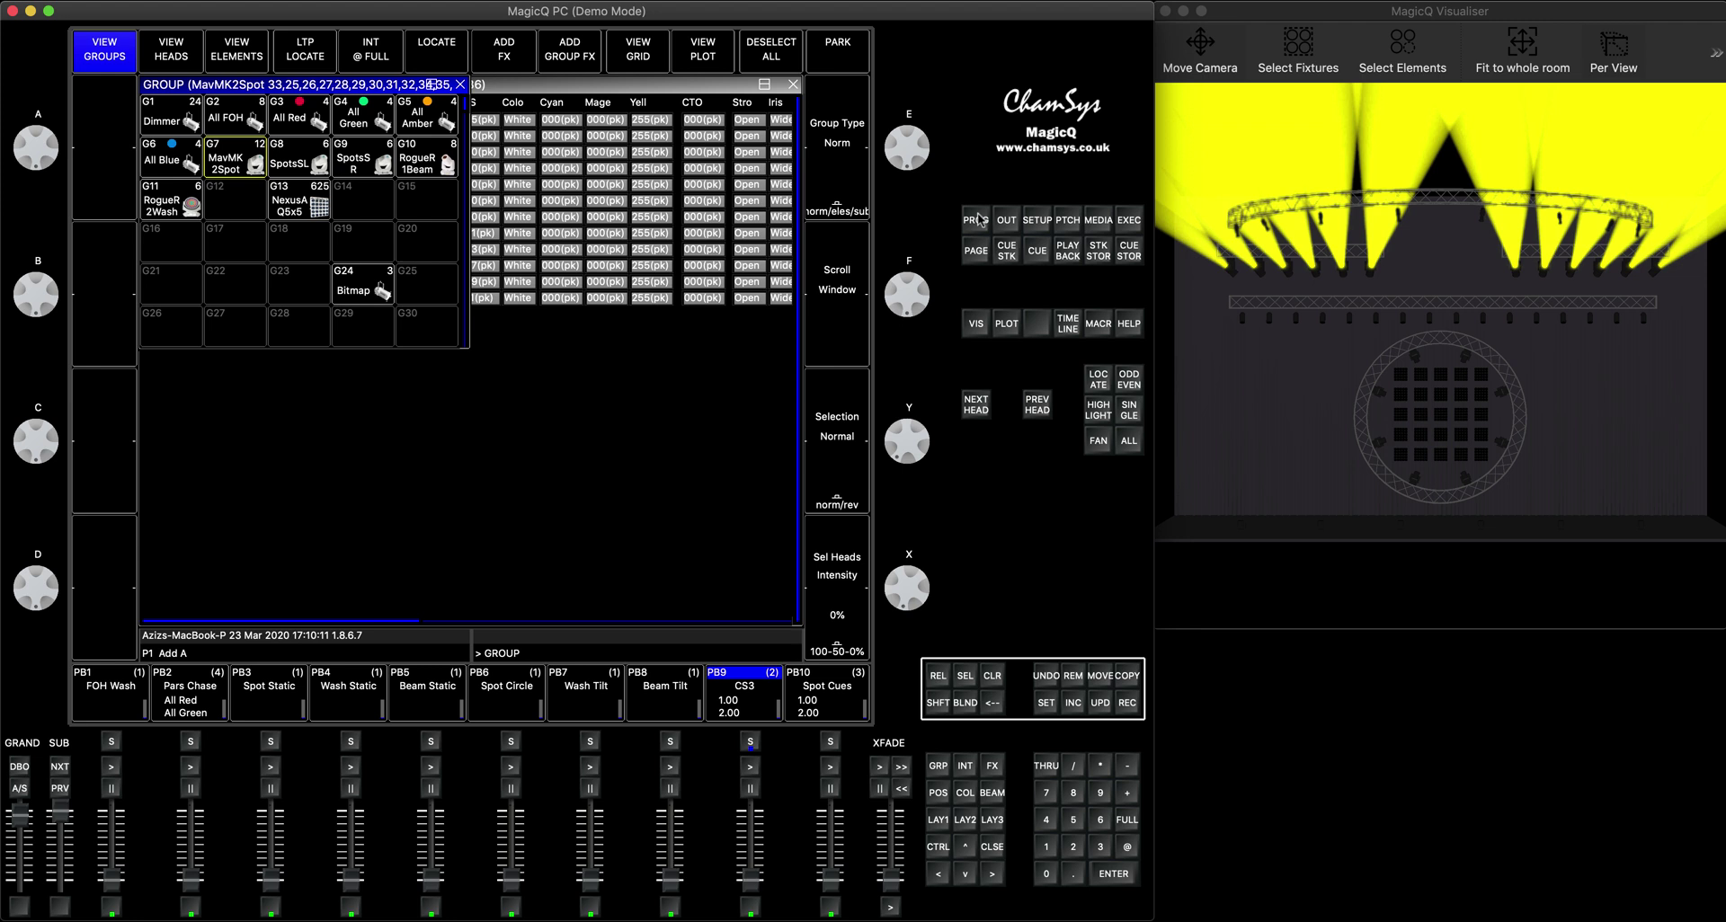
click(977, 220)
key(shift)
shift+click(705, 53)
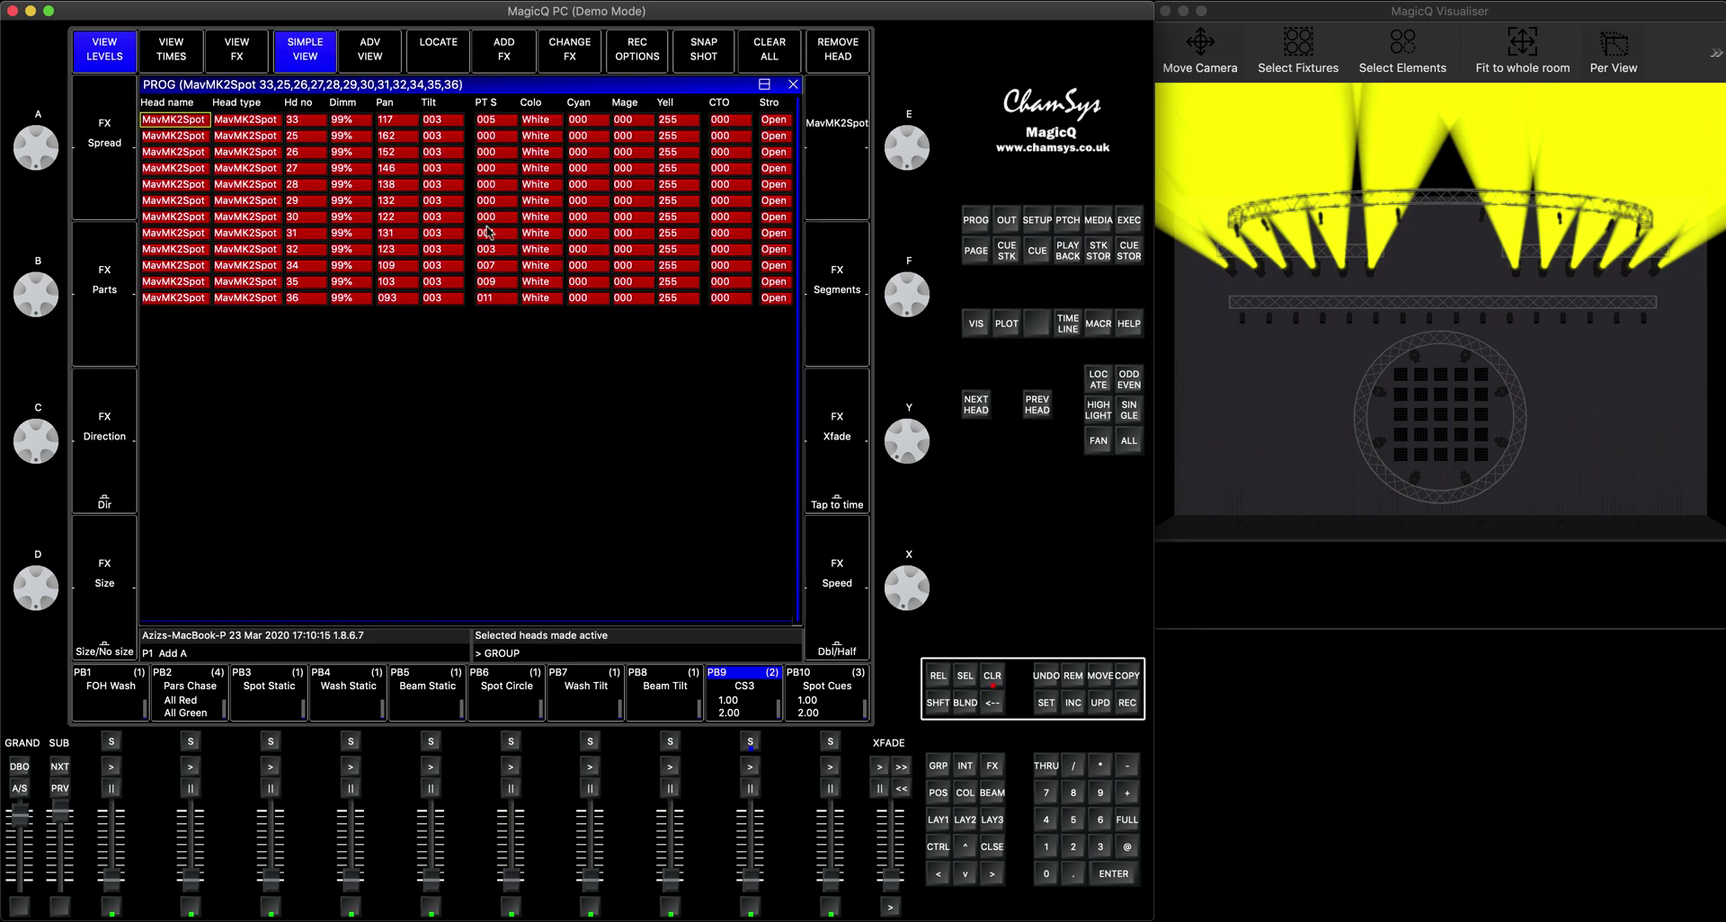
Recall the first palette layout, unpark the selected MavMK2Spot heads and clear the programmer.
click(938, 821)
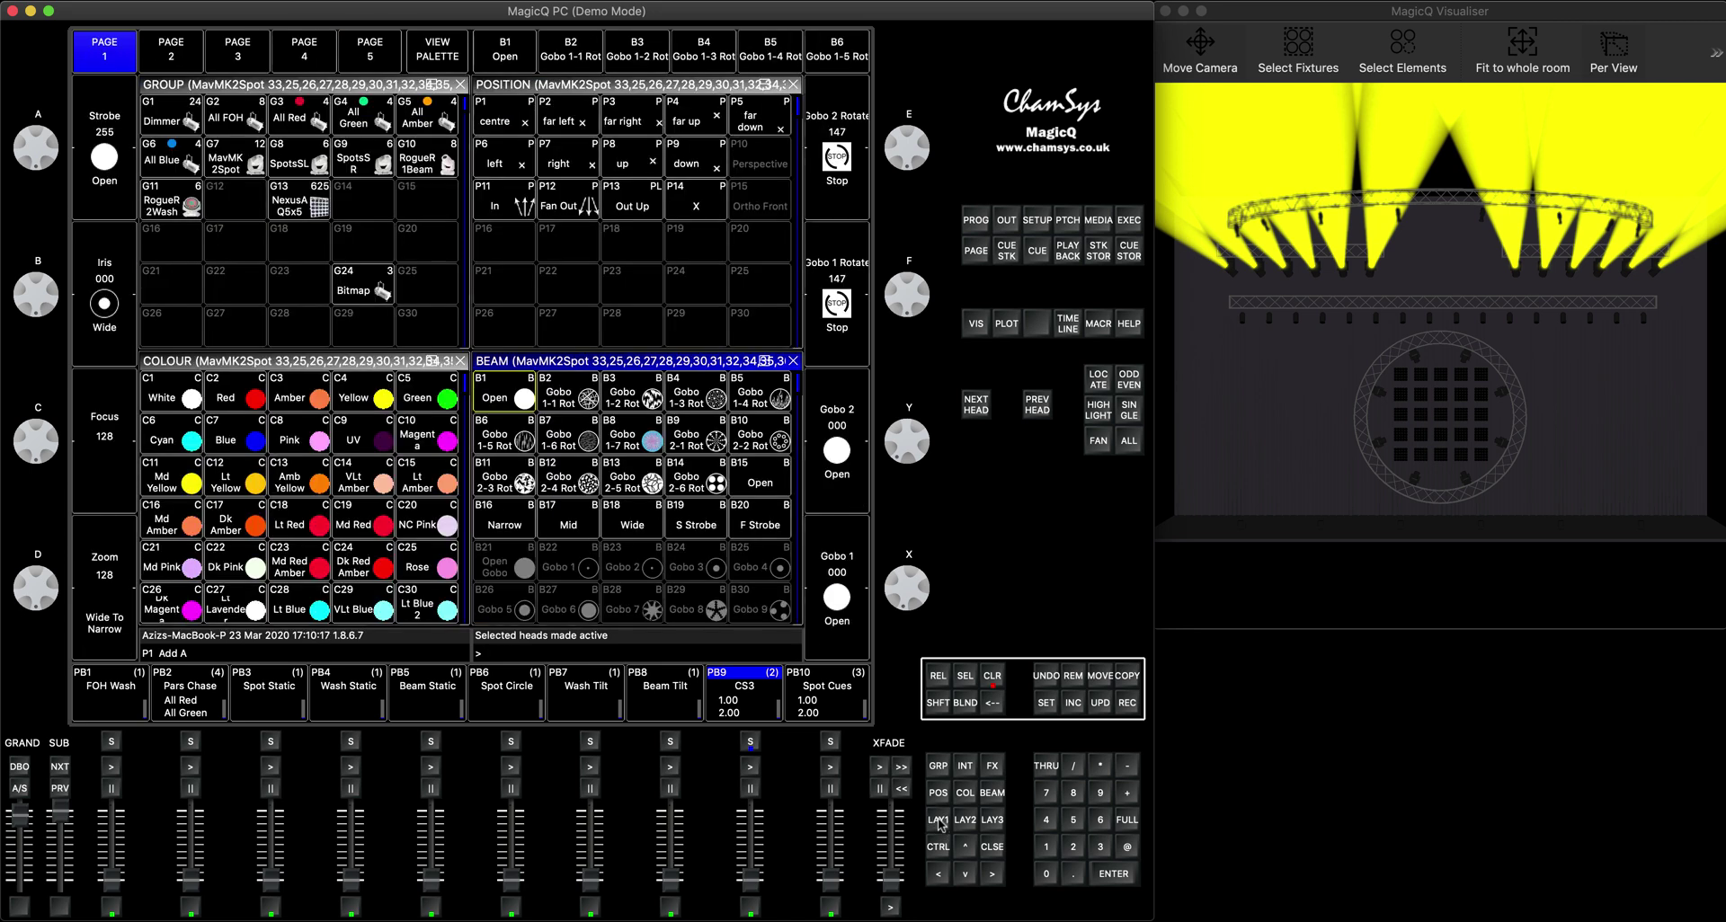
click(317, 85)
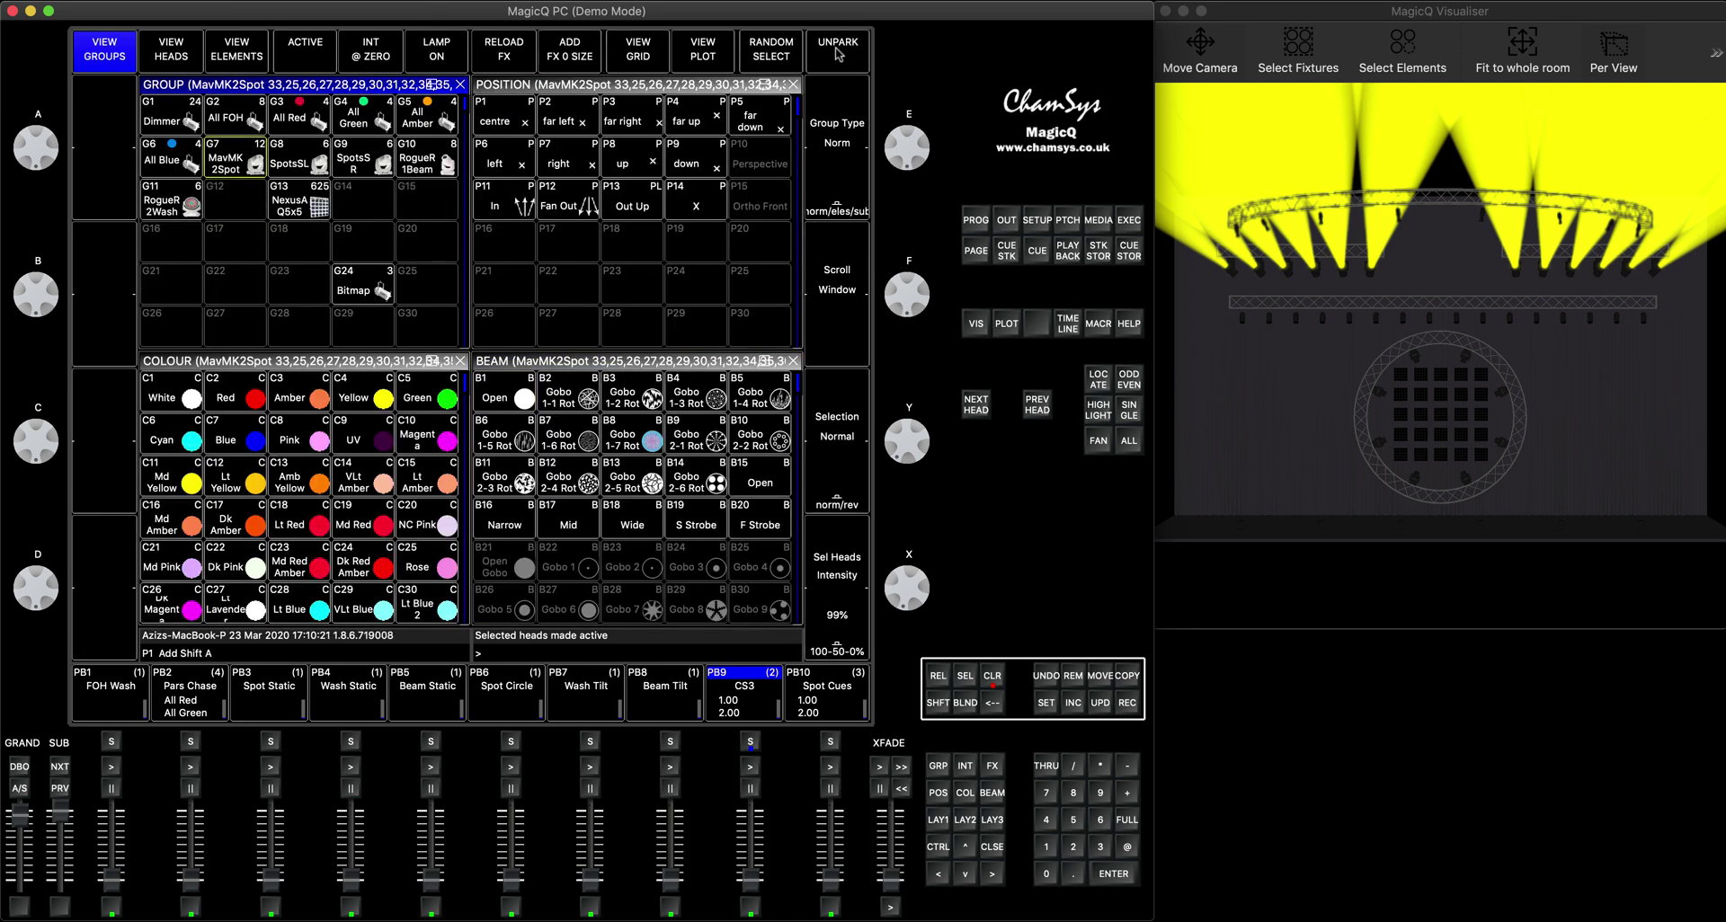
shift+click(838, 54)
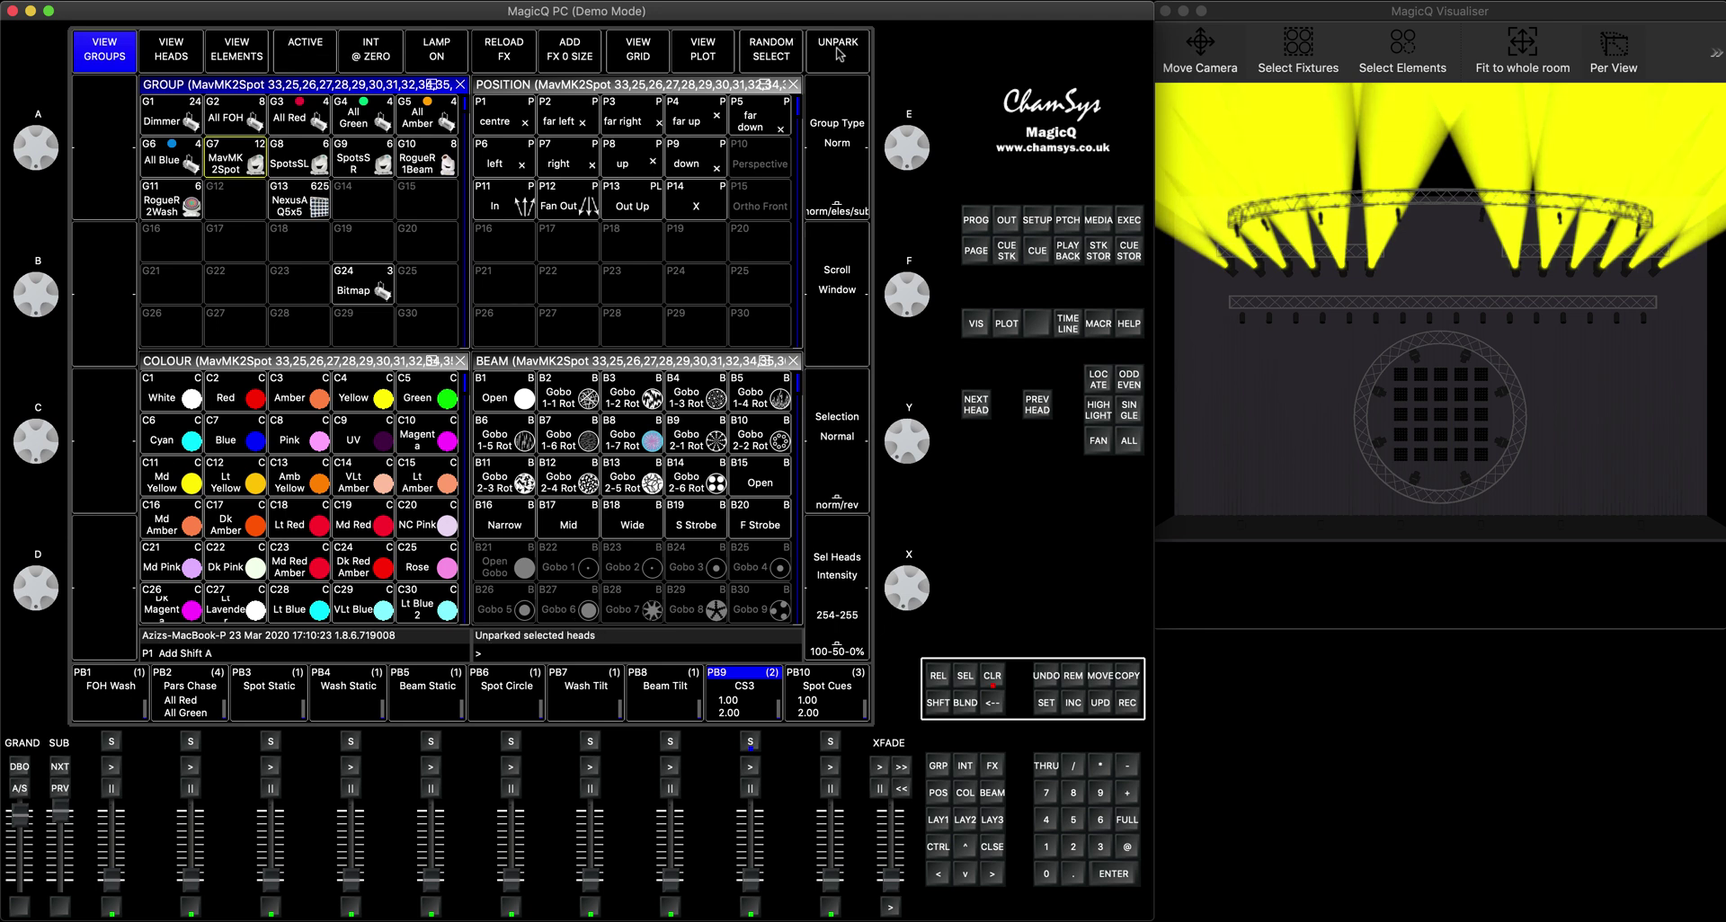
click(994, 679)
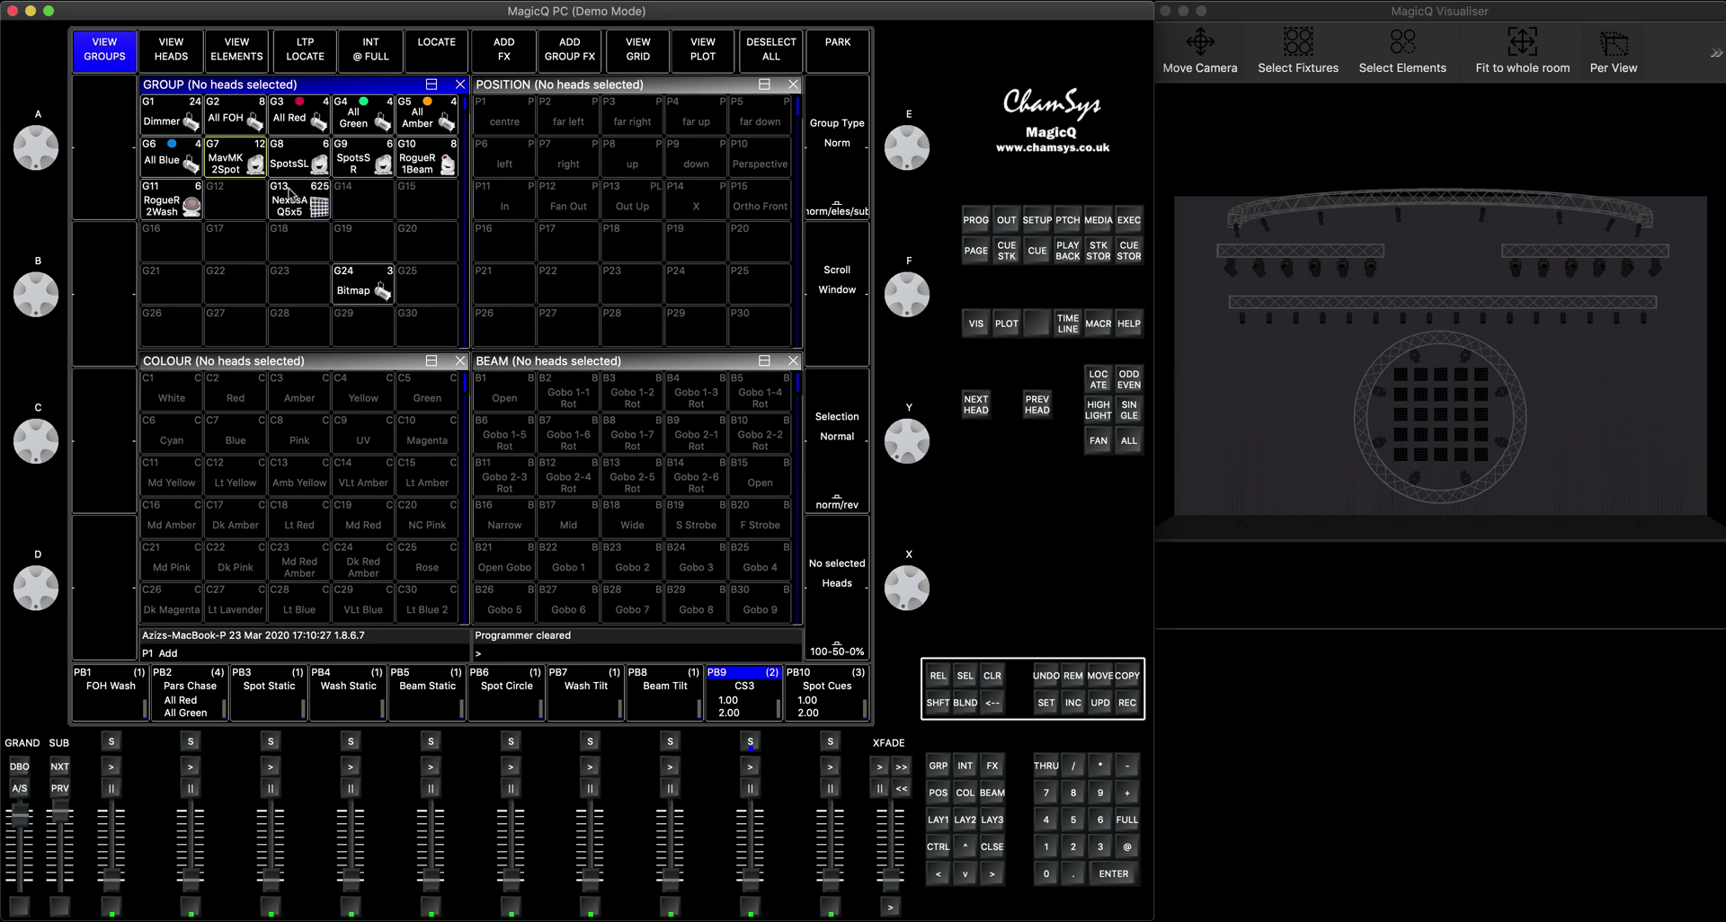